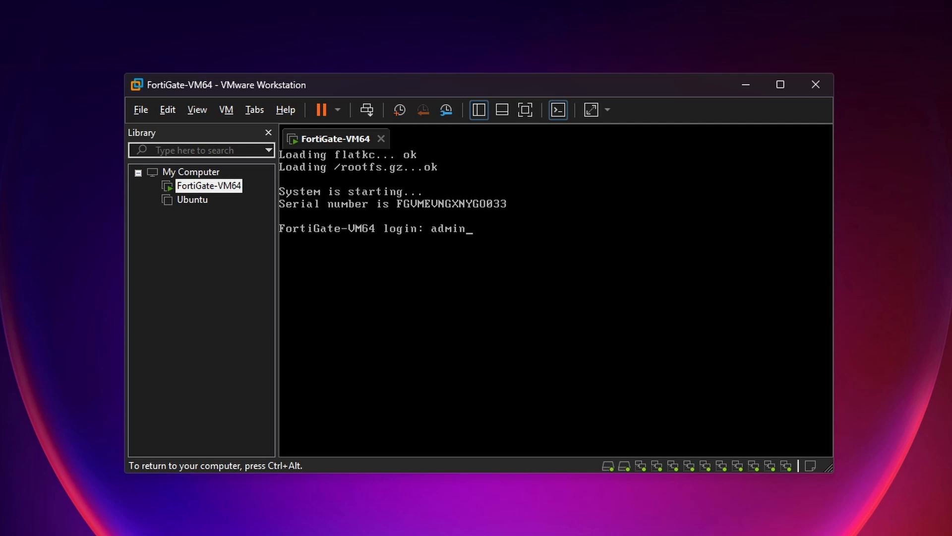
- Log in to the FortiGate console as admin, setting and confirming a new password
{"action": "key", "text": "Return"}
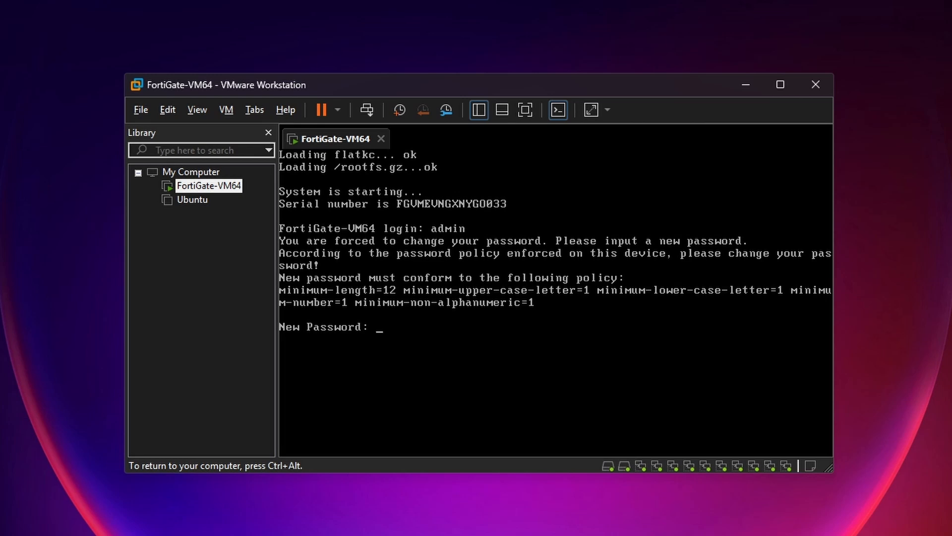
{"action": "key", "text": "Return"}
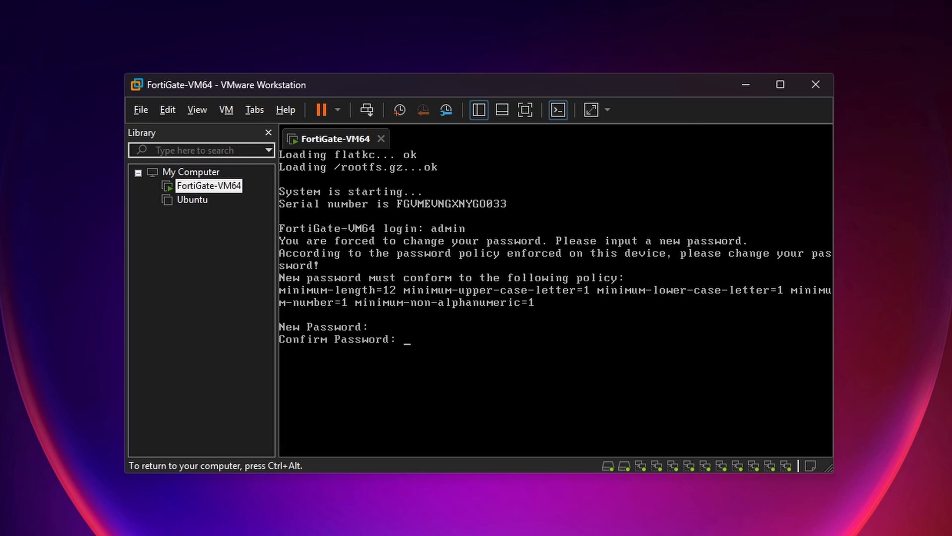
{"action": "key", "text": "Return"}
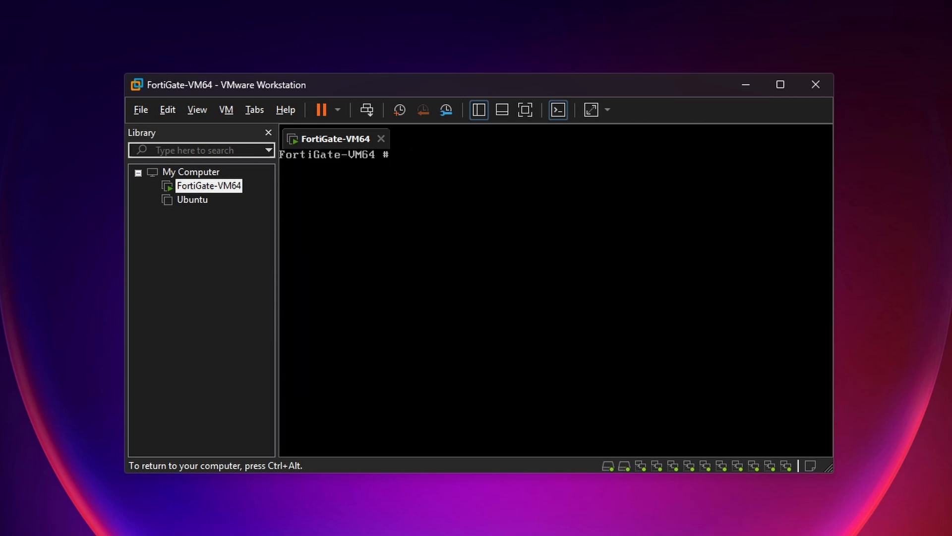
- Run 'show system interface ?' to confirm port1 has DHCP address 192.168.26.128
{"action": "type", "text": "show systwe"}
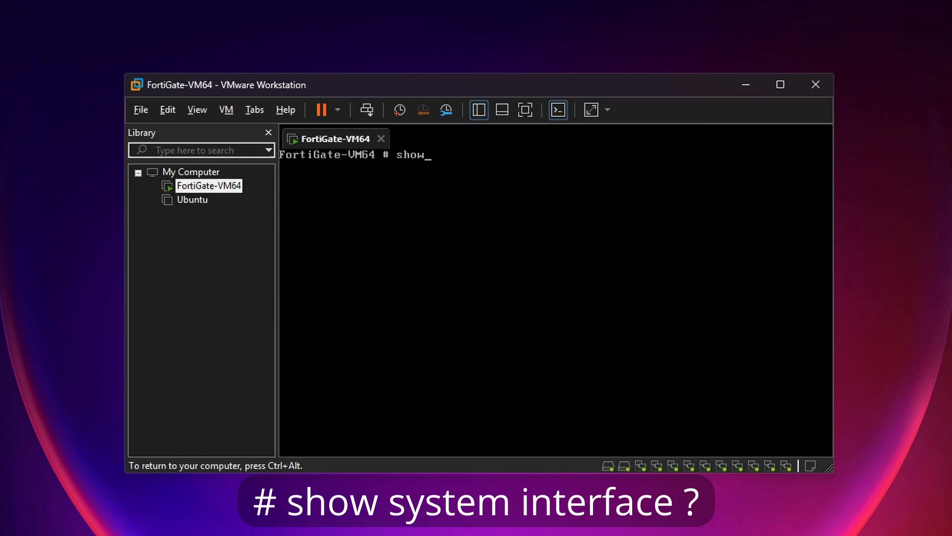
{"action": "key", "text": "BackSpace"}
{"action": "key", "text": "BackSpace"}
{"action": "type", "text": "em interface"}
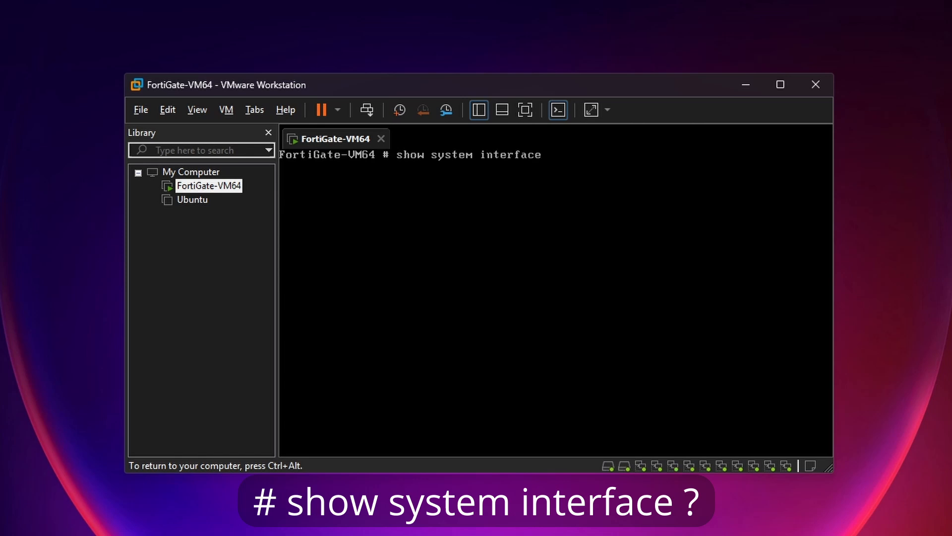
{"action": "type", "text": " ?"}
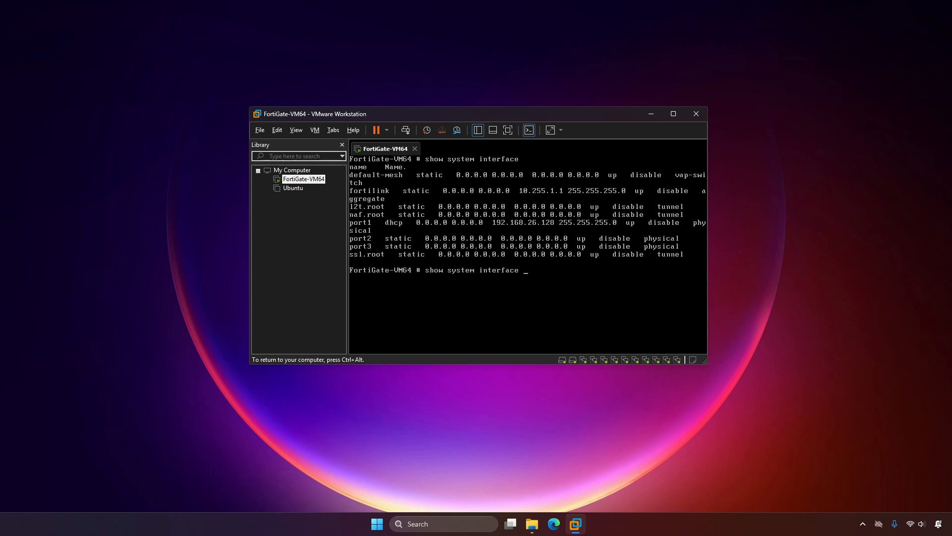
{"action": "key", "text": "ctrl+alt"}
{"action": "left_click", "coordinate": [555, 520]}
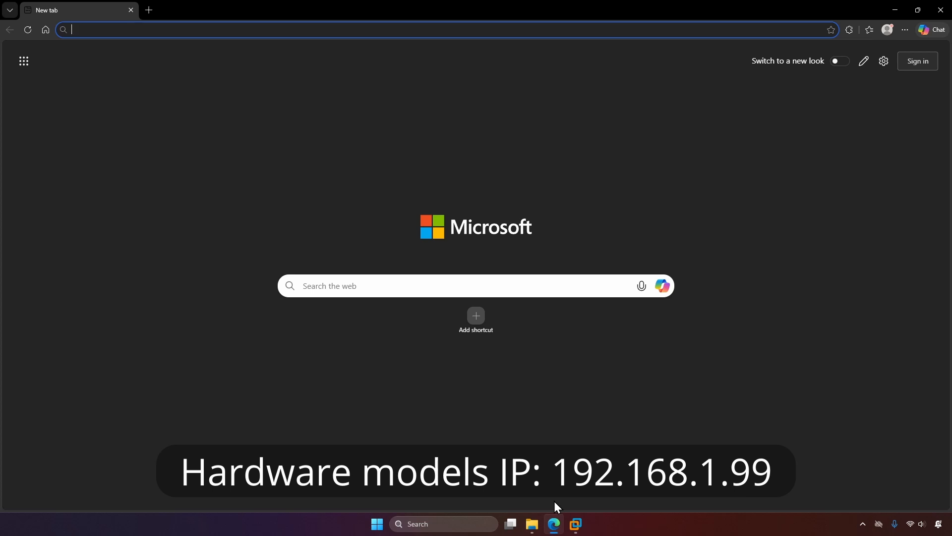
{"action": "left_click", "coordinate": [144, 24]}
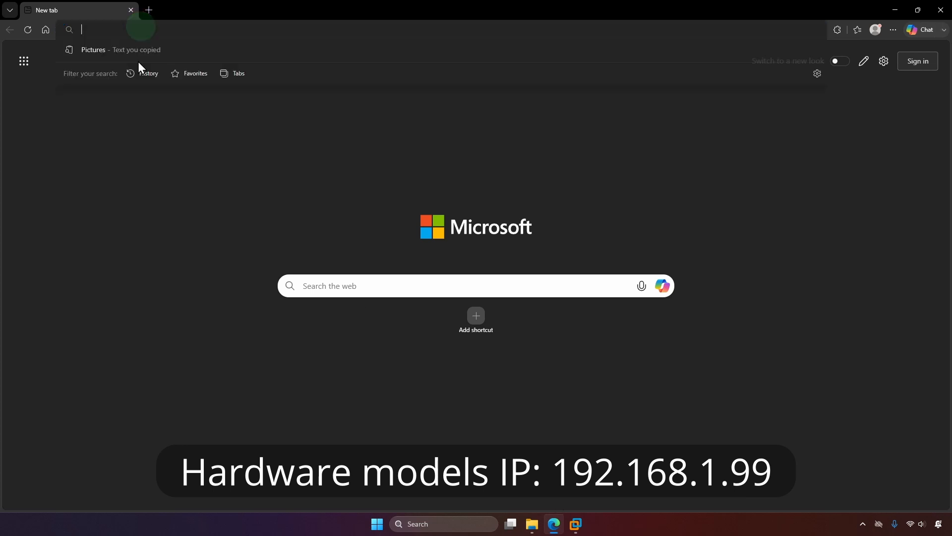
{"action": "type", "text": "https"}
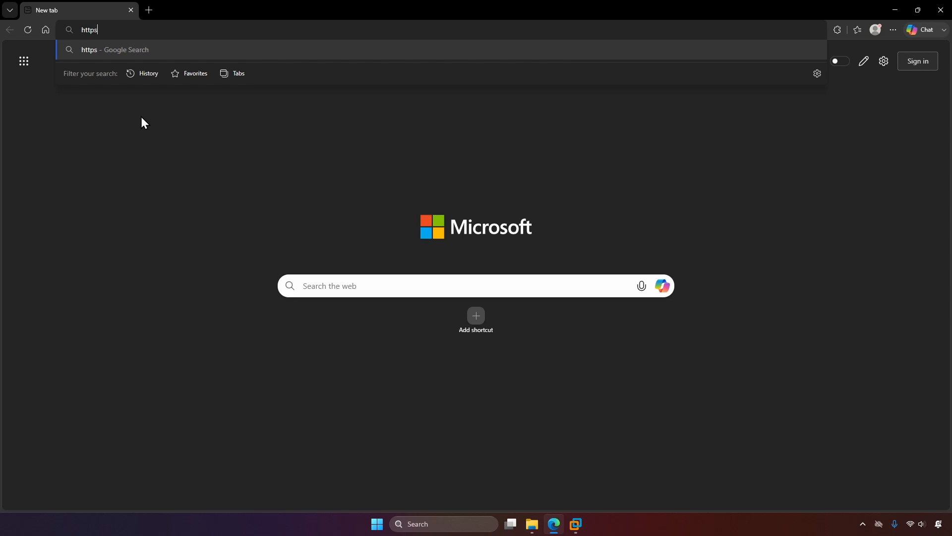
{"action": "type", "text": "://192.168.2"}
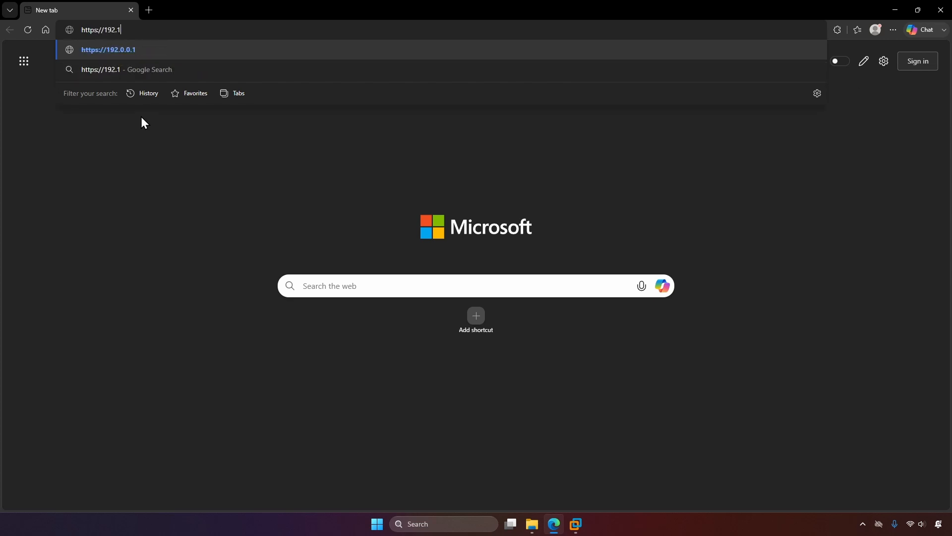
{"action": "type", "text": "6.128"}
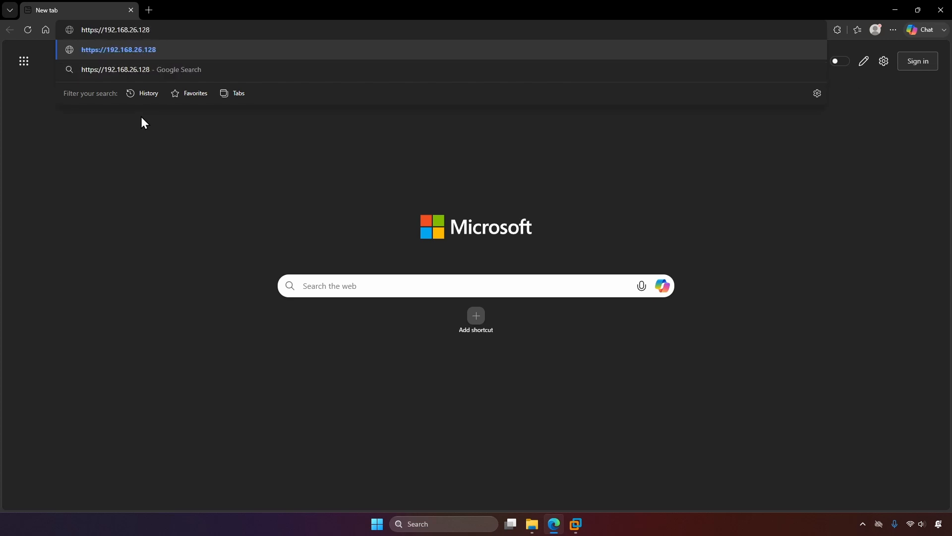
{"action": "key", "text": "Return"}
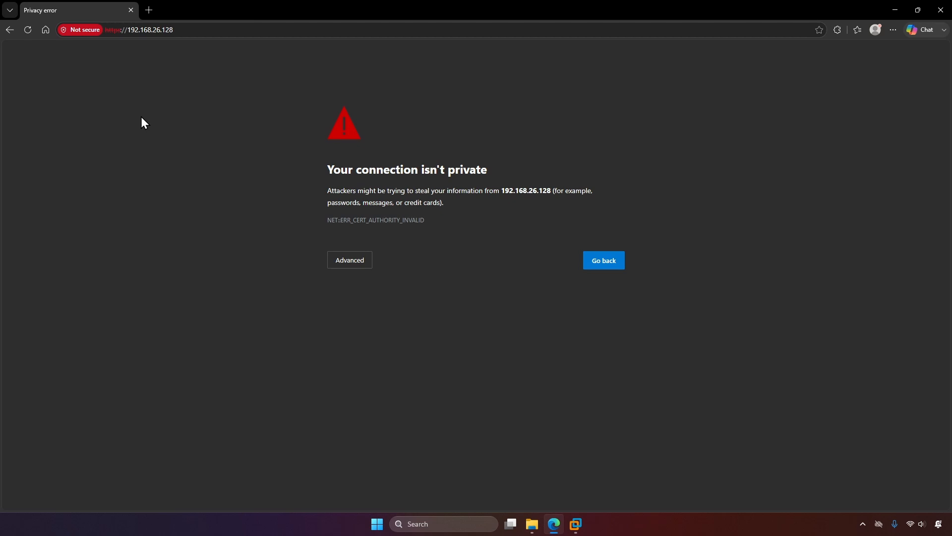
{"action": "left_click", "coordinate": [340, 256]}
{"action": "left_click", "coordinate": [393, 336]}
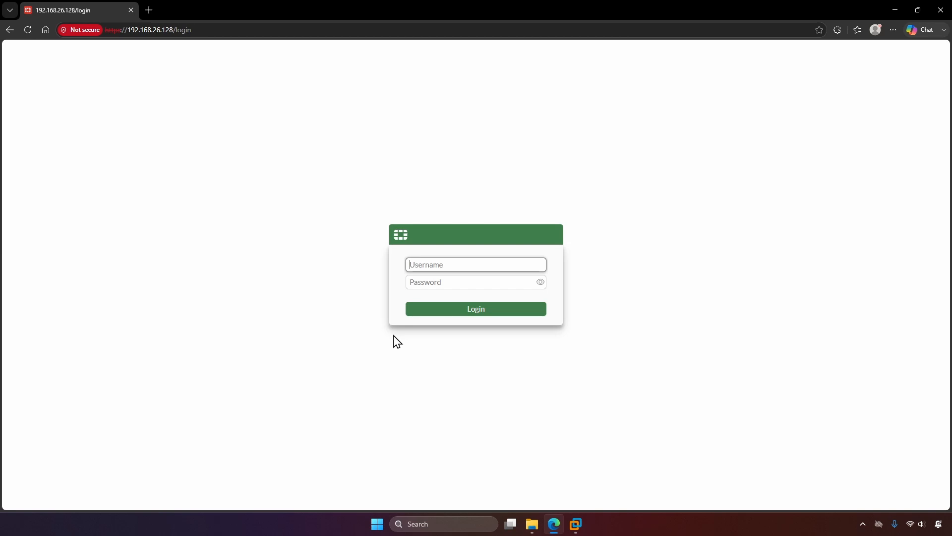
- Log in to the FortiGate web GUI as admin with the account password
{"action": "type", "text": "admin"}
{"action": "key", "text": "Tab"}
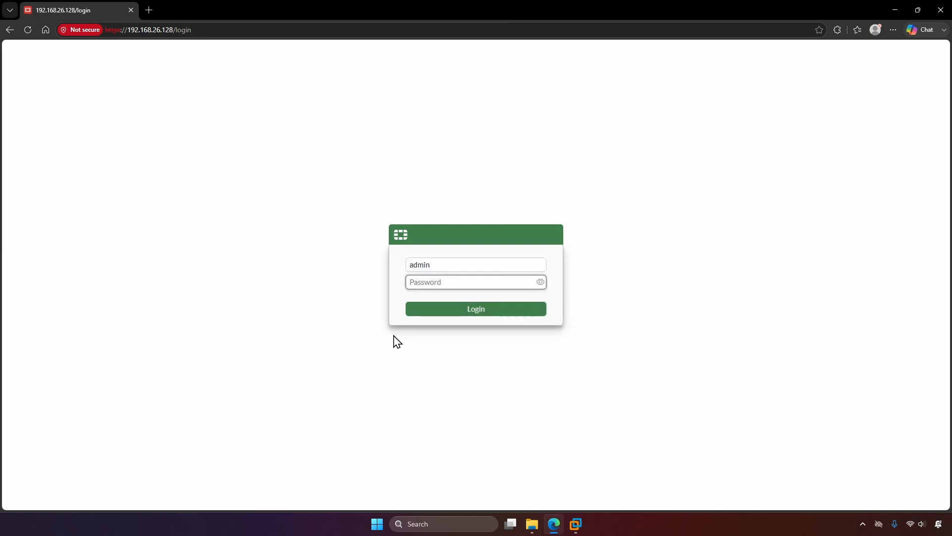
{"action": "type", "text": "admin123"}
{"action": "key", "text": "Return"}
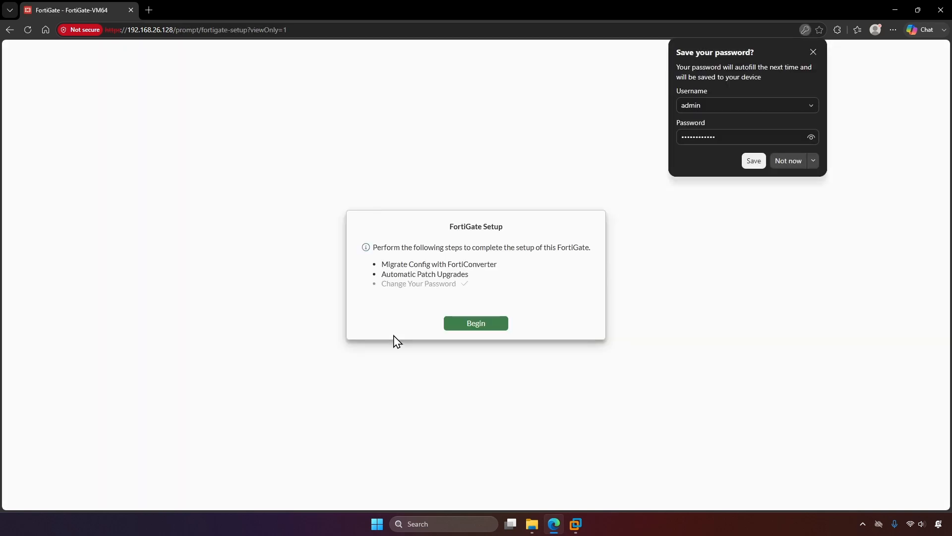
- Run initial setup, postponing config migration and disabling automatic patch upgrades
{"action": "left_click", "coordinate": [483, 327]}
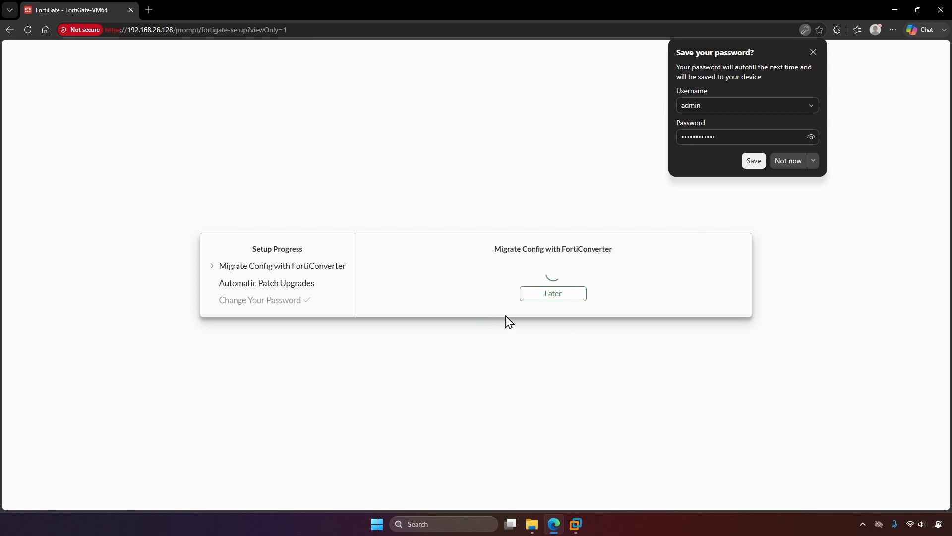
{"action": "left_click", "coordinate": [543, 299]}
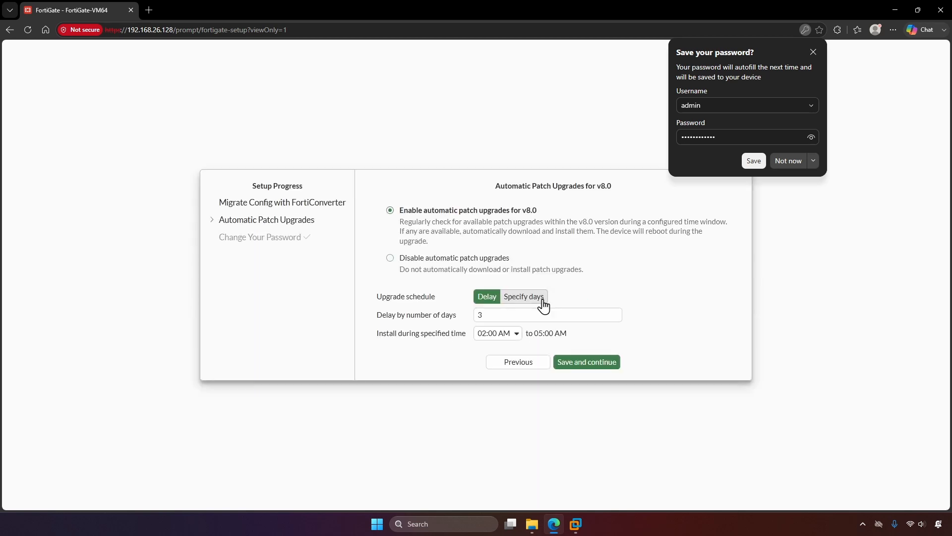
{"action": "left_click", "coordinate": [486, 270]}
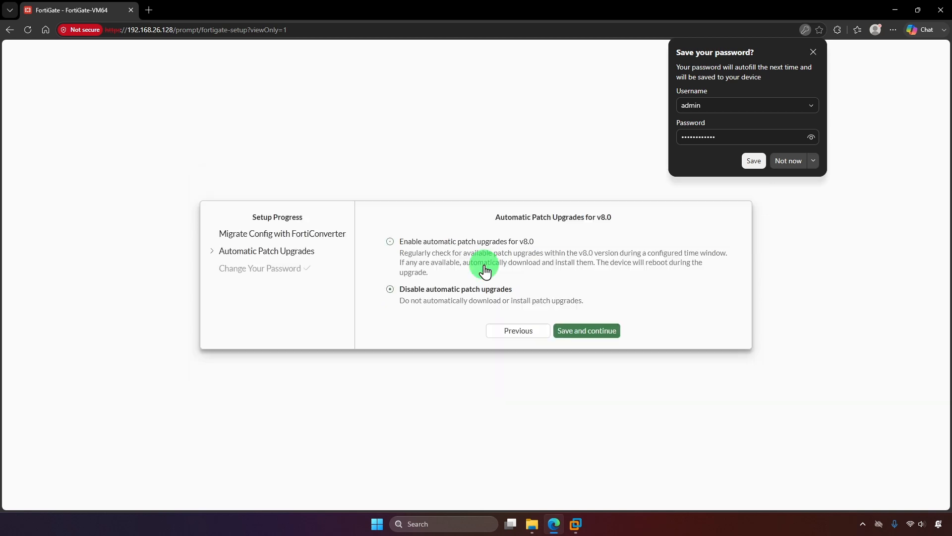
{"action": "left_click", "coordinate": [562, 336]}
{"action": "left_click", "coordinate": [489, 300]}
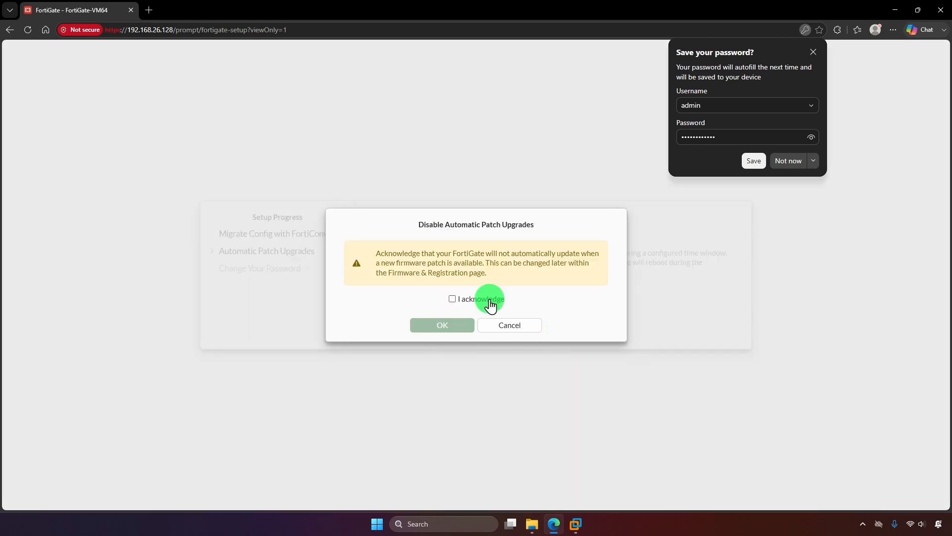
{"action": "left_click", "coordinate": [466, 324]}
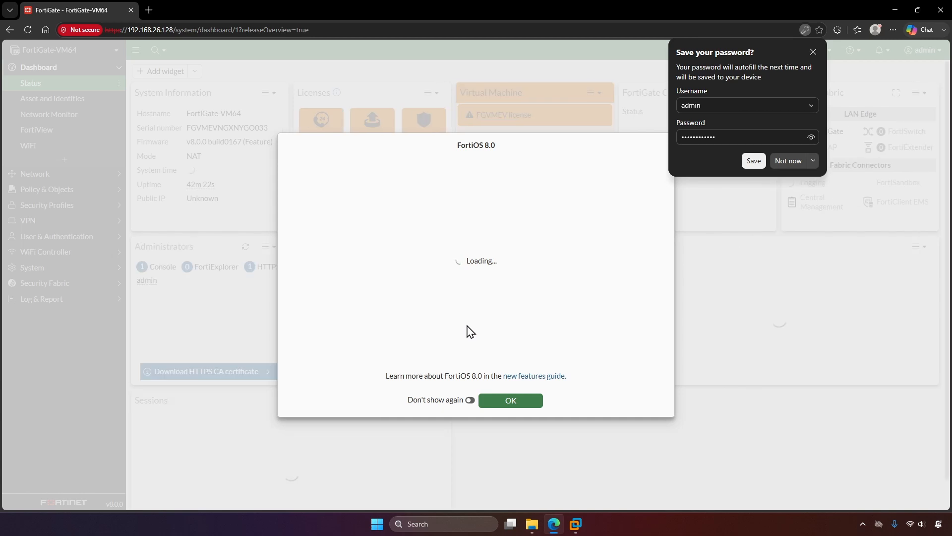
- Dismiss the what's new overview permanently and decline saving the browser password
{"action": "left_click", "coordinate": [470, 400]}
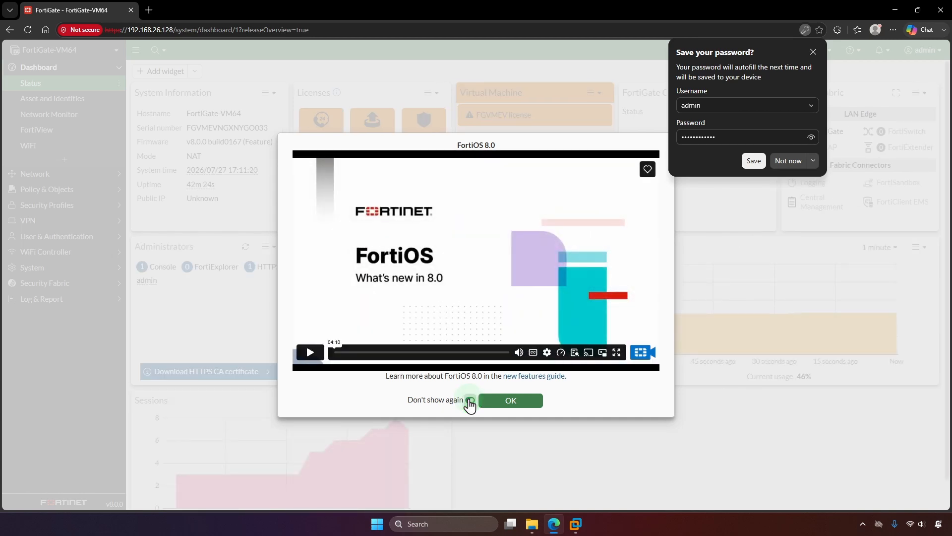
{"action": "left_click", "coordinate": [501, 402]}
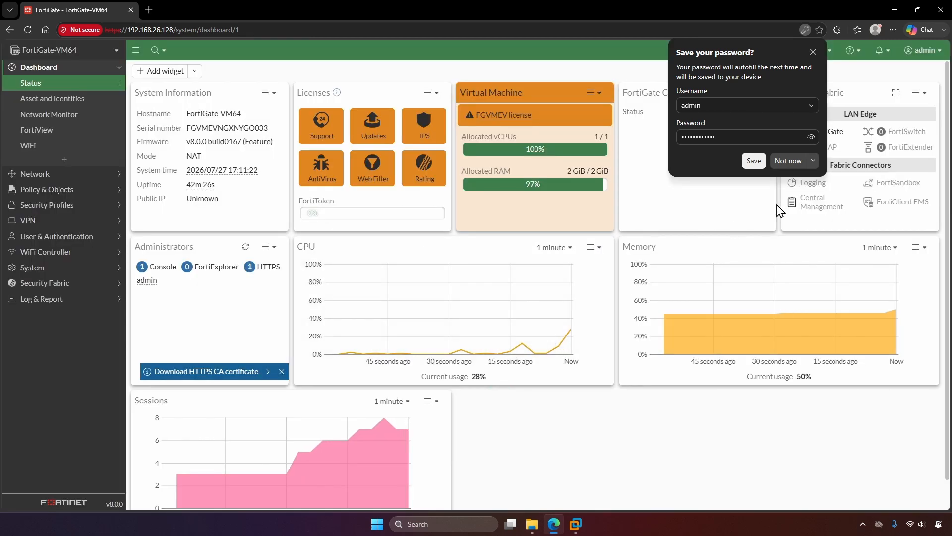
{"action": "left_click", "coordinate": [814, 161]}
{"action": "left_click", "coordinate": [793, 195]}
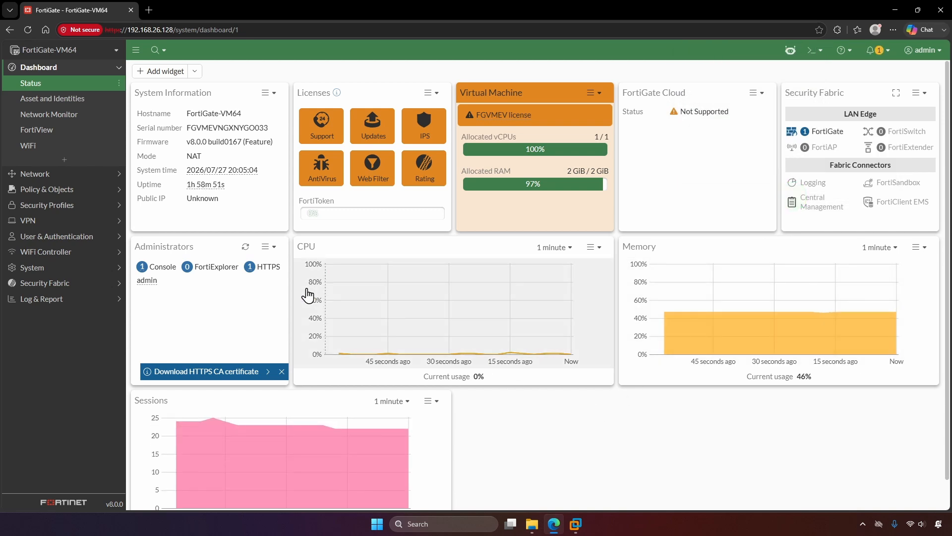
- Open port1 for editing from Network > Interfaces
{"action": "left_click", "coordinate": [105, 177]}
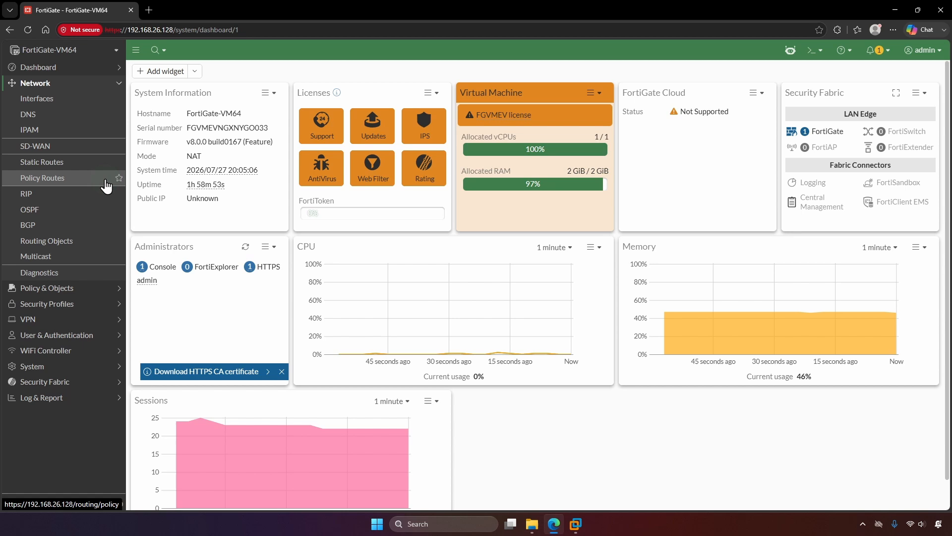
{"action": "left_click", "coordinate": [81, 101]}
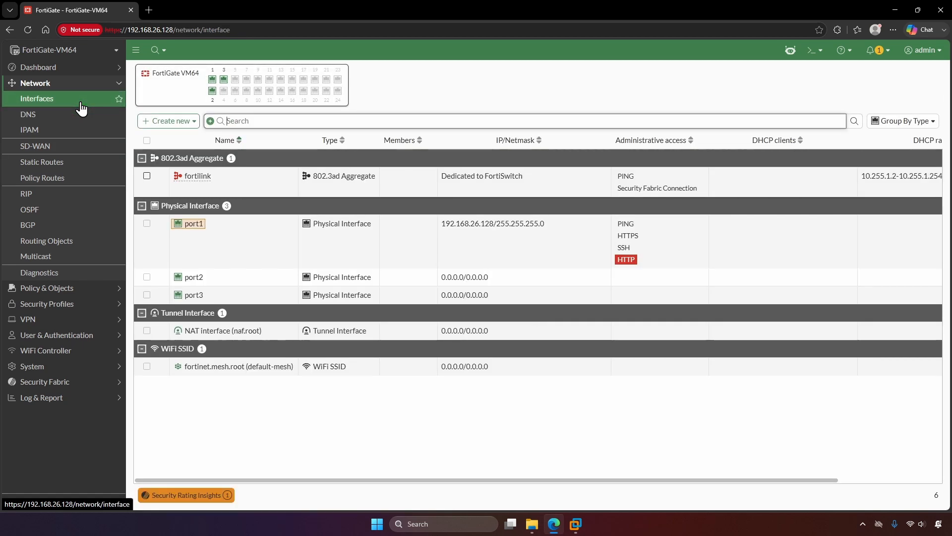
{"action": "left_click", "coordinate": [239, 245]}
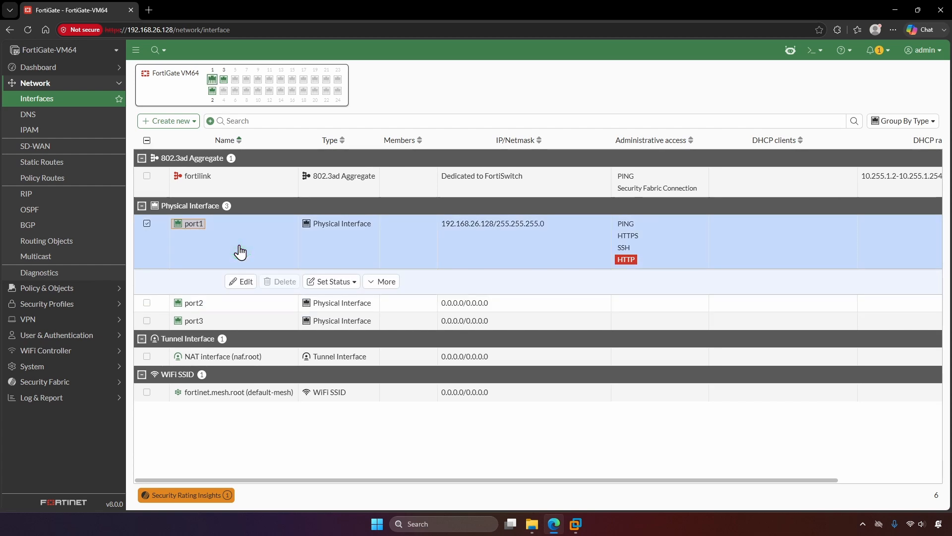
{"action": "left_click", "coordinate": [241, 281]}
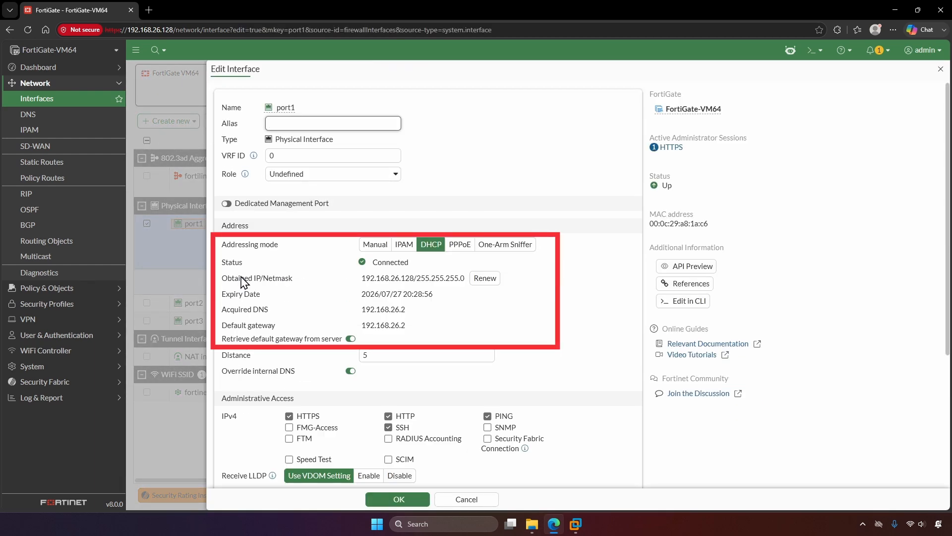
- Save port1 with alias WAN and manual address 192.168.26.128/255.255.255.0
{"action": "left_click", "coordinate": [306, 126]}
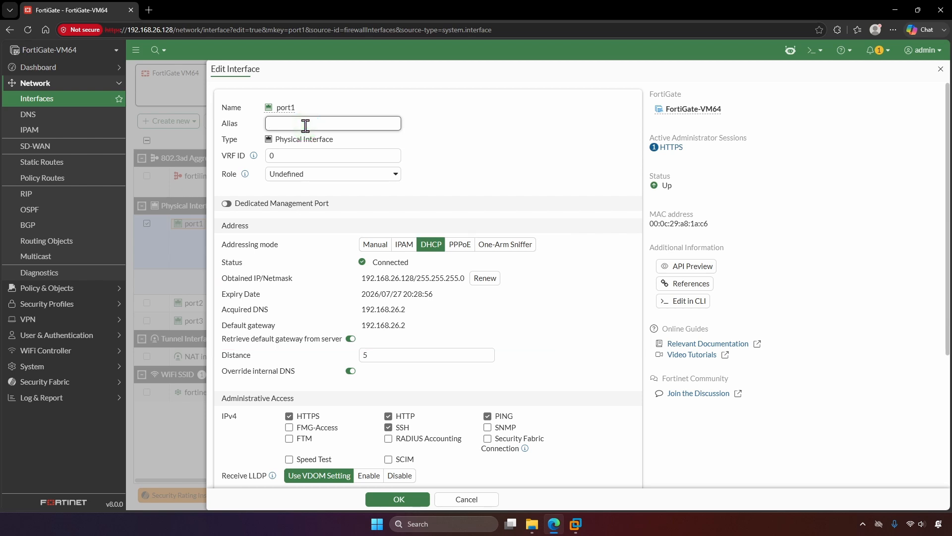
{"action": "type", "text": "WAN"}
{"action": "left_click", "coordinate": [365, 245]}
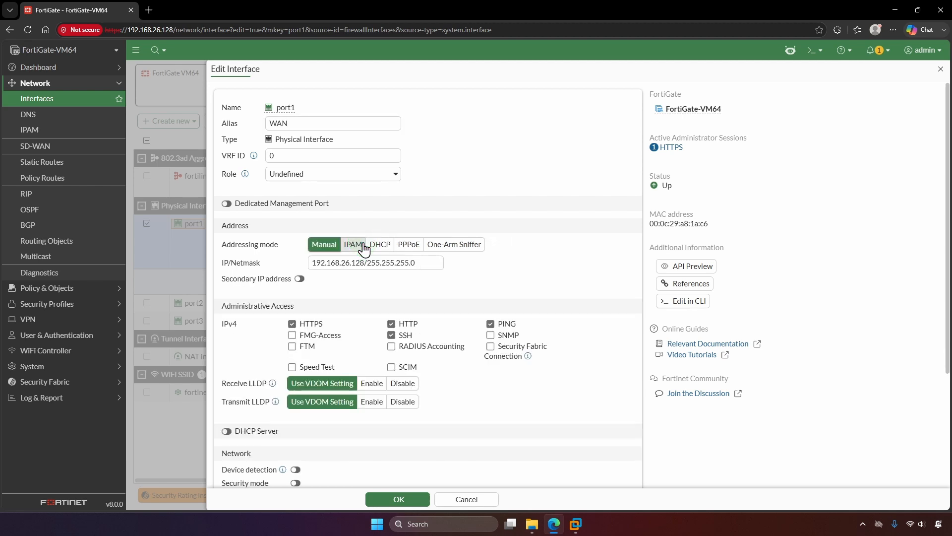
{"action": "left_click", "coordinate": [424, 263]}
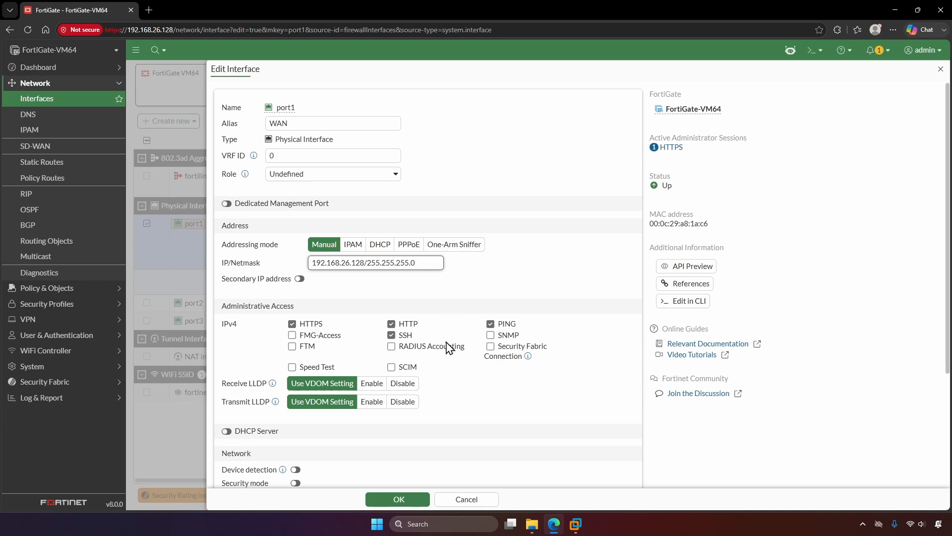
{"action": "left_click", "coordinate": [423, 498]}
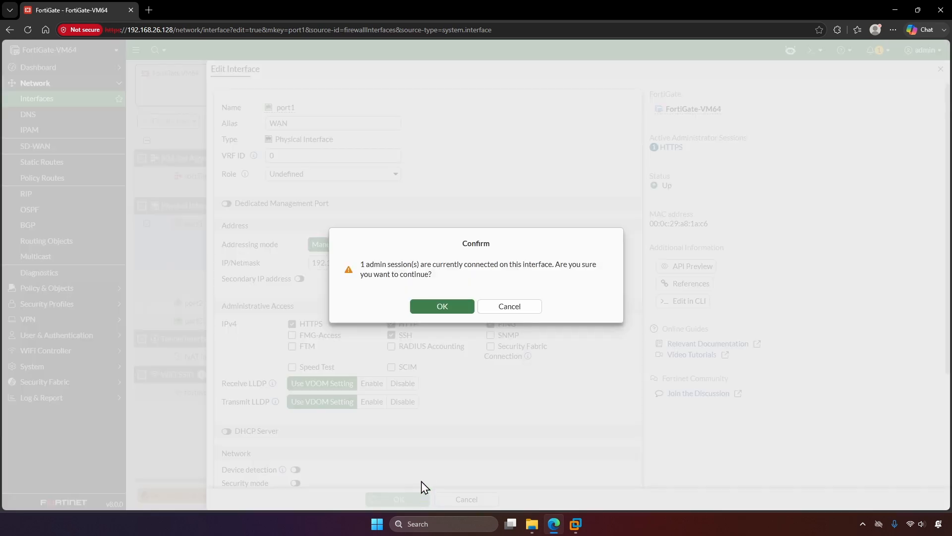
{"action": "left_click", "coordinate": [441, 310]}
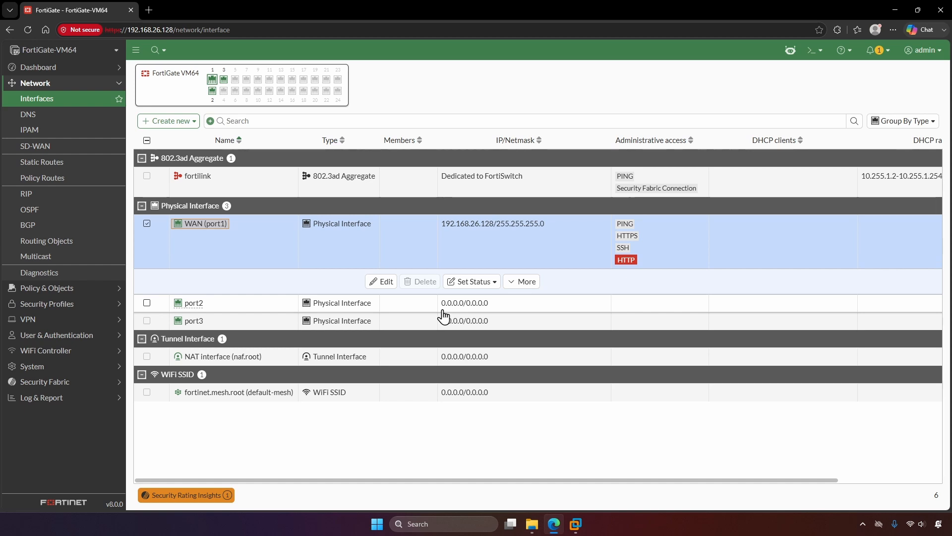
- Create a static route to 0.0.0.0/0.0.0.0 with gateway 192.168.26.2 on WAN (port1)
{"action": "left_click", "coordinate": [97, 167]}
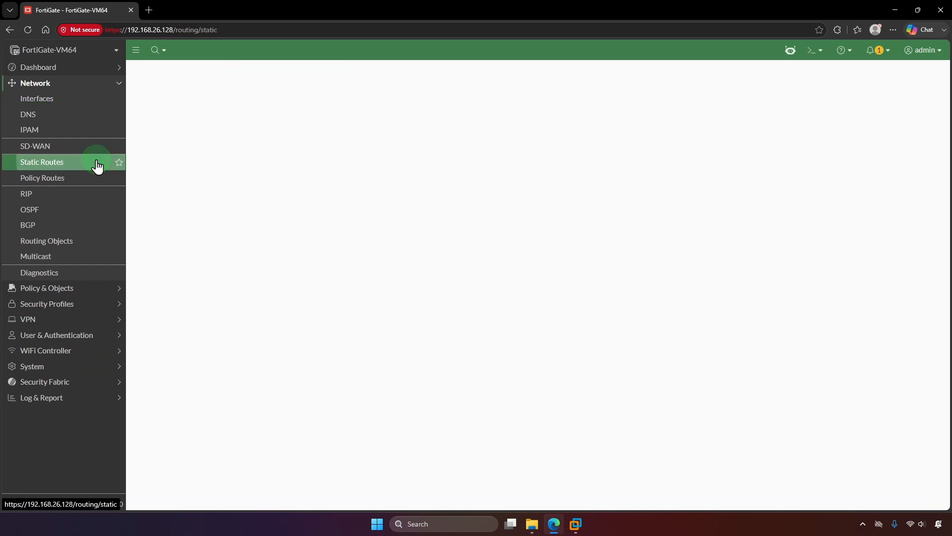
{"action": "left_click", "coordinate": [190, 77]}
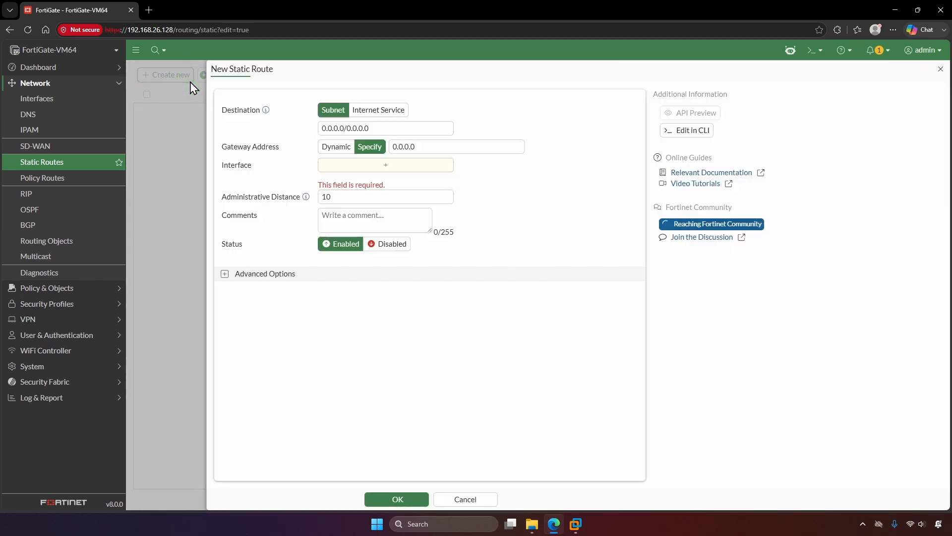
{"action": "left_click", "coordinate": [446, 130]}
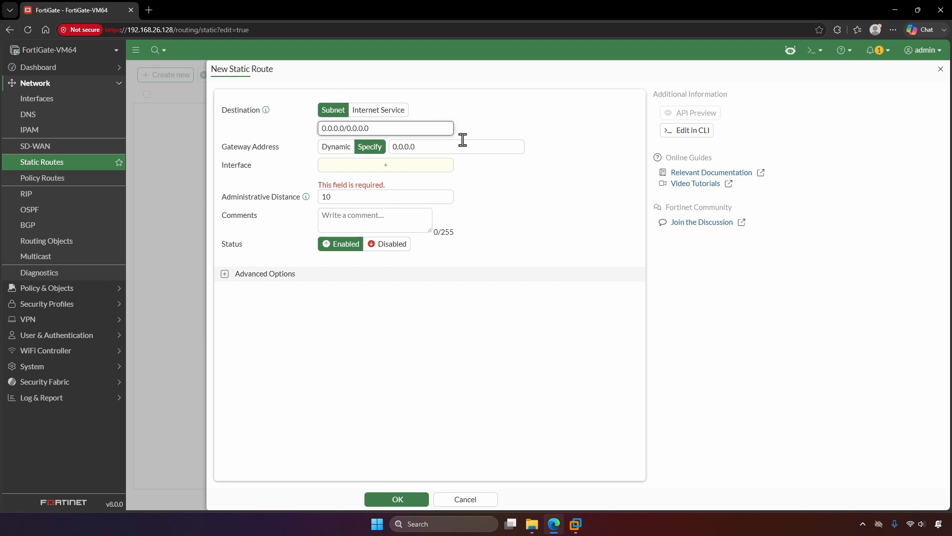
{"action": "left_click", "coordinate": [506, 147]}
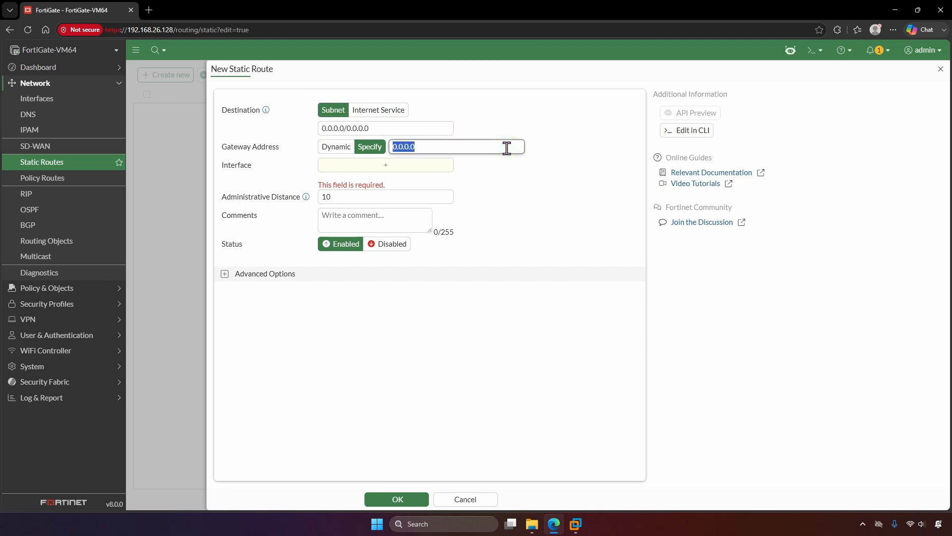
{"action": "type", "text": "192.168"}
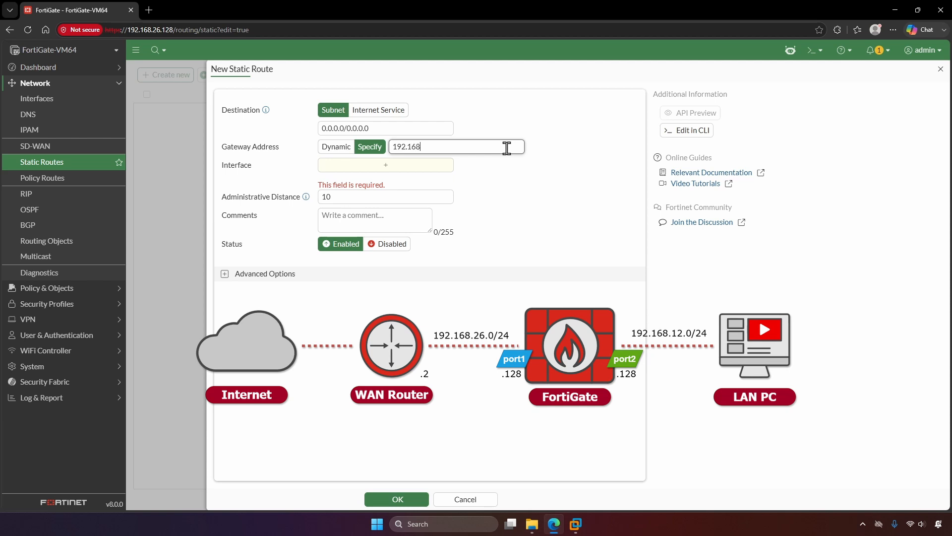
{"action": "type", "text": ".26.2"}
{"action": "left_click", "coordinate": [510, 213]}
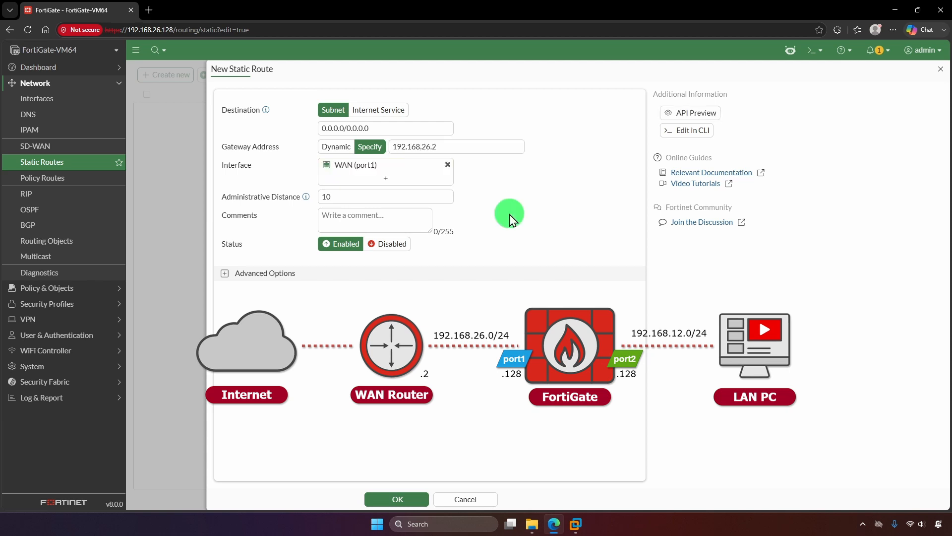
{"action": "left_click", "coordinate": [422, 498]}
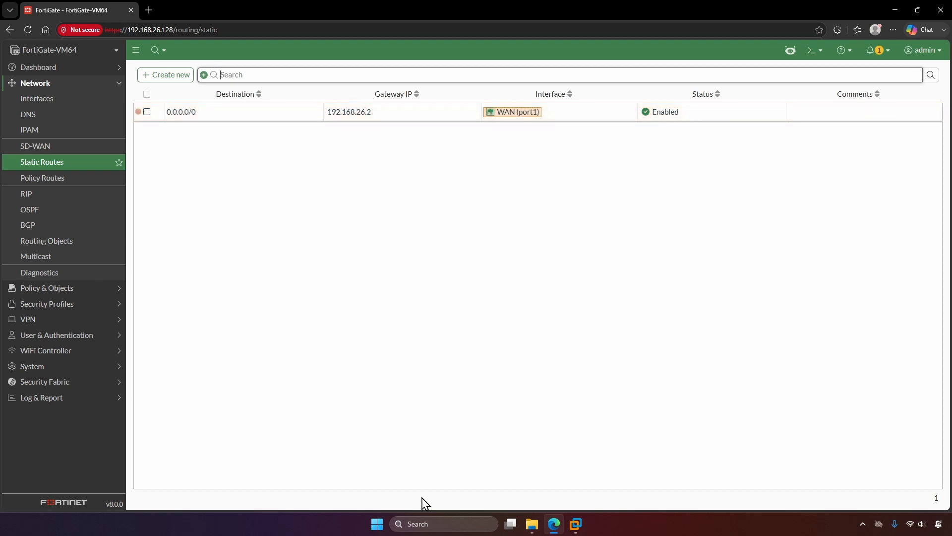
{"action": "left_click", "coordinate": [818, 50]}
{"action": "left_click", "coordinate": [777, 73]}
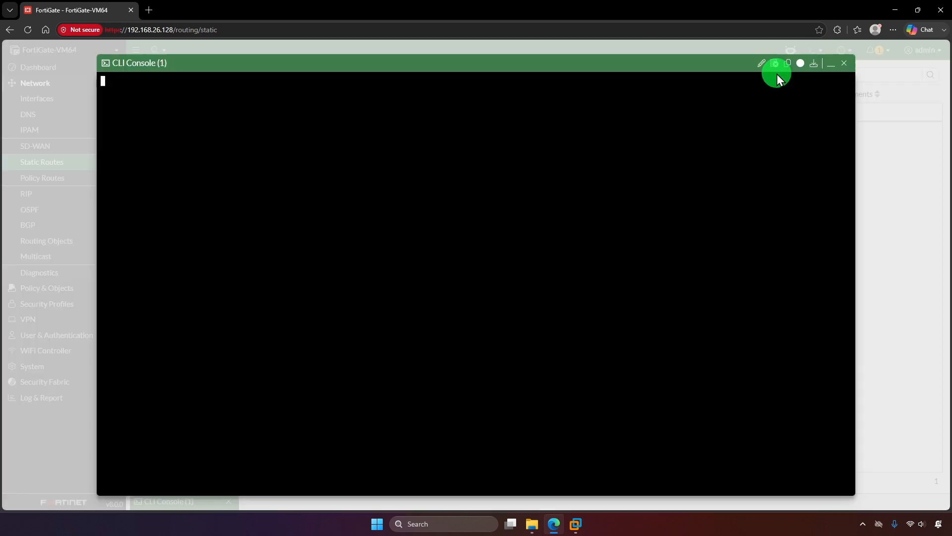
{"action": "type", "text": "execute pinf"}
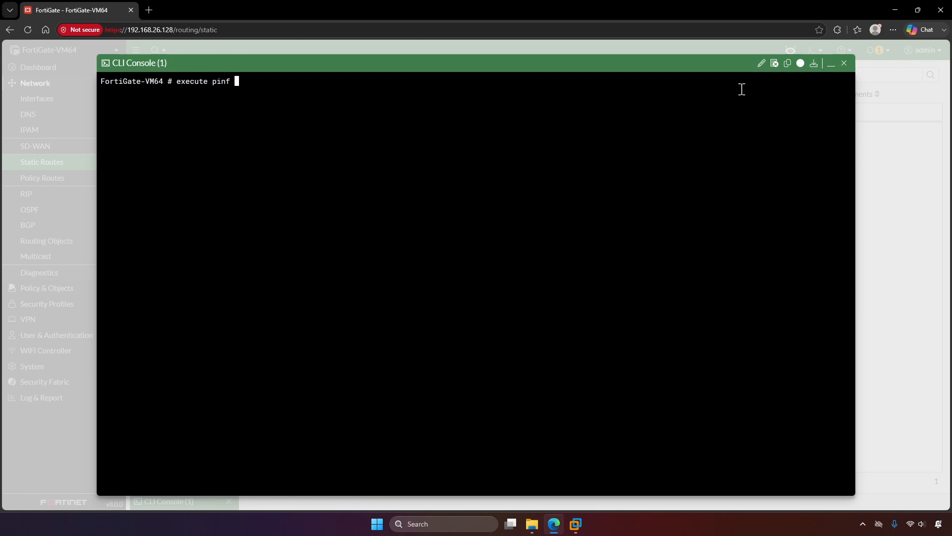
{"action": "key", "text": "BackSpace"}
{"action": "key", "text": "BackSpace"}
{"action": "type", "text": "g 8.8.8.8"}
{"action": "key", "text": "Return"}
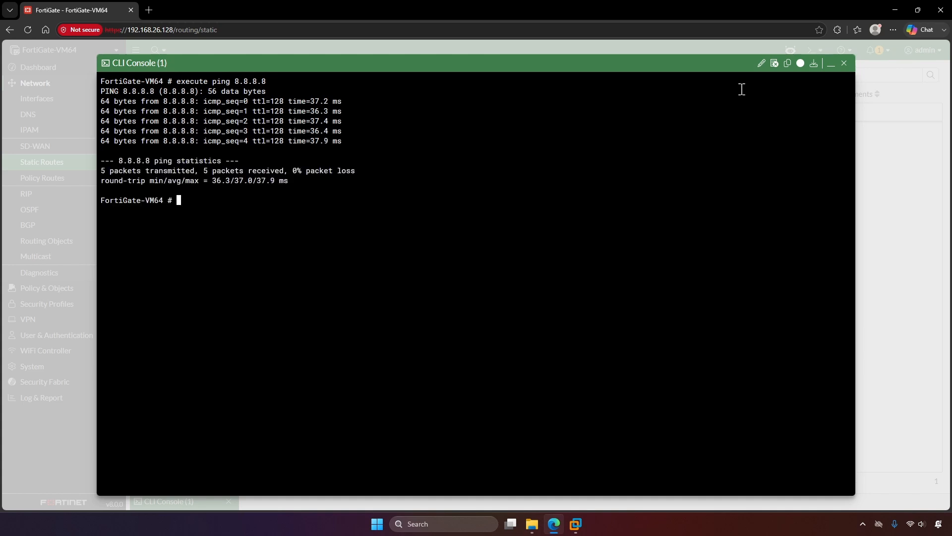
{"action": "left_click", "coordinate": [848, 63]}
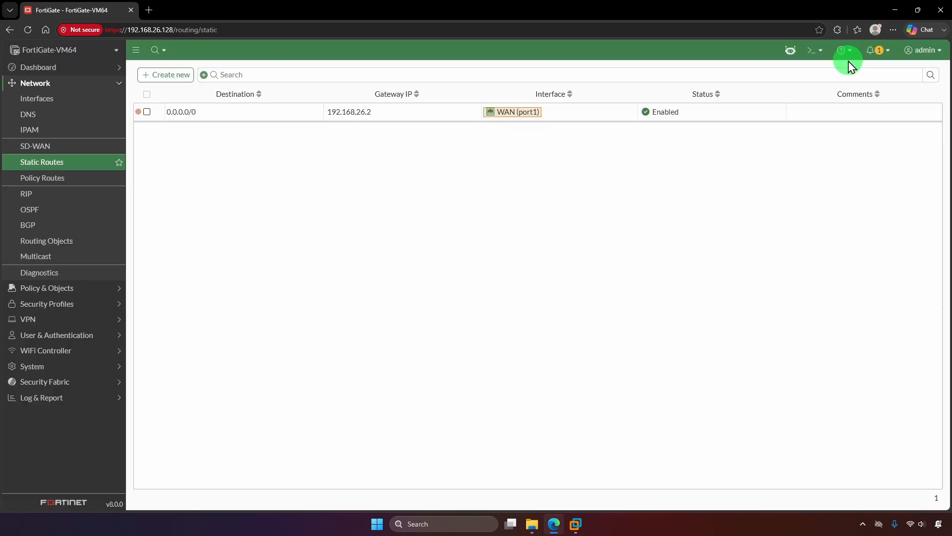
- Edit port2 with alias LAN, address 192.168.12.128/24 and PING access allowed
{"action": "left_click", "coordinate": [67, 99]}
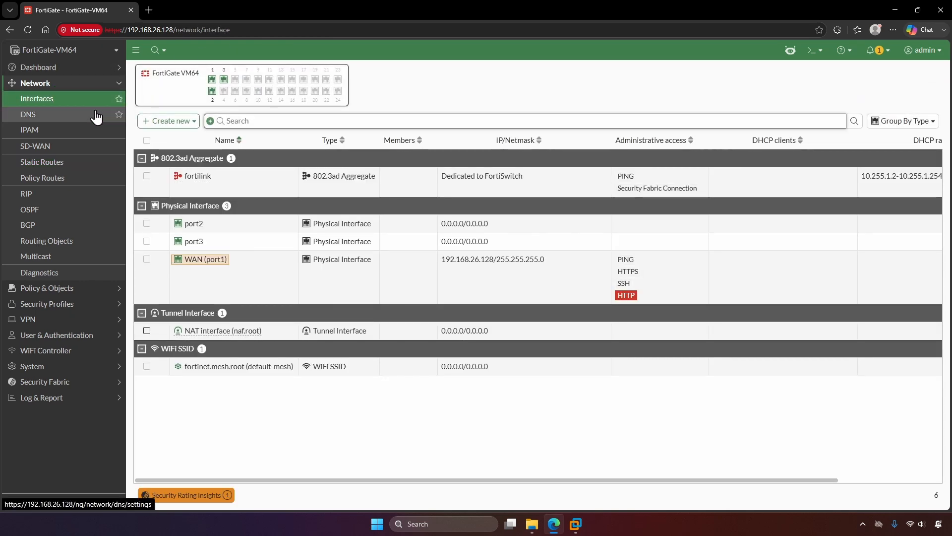
{"action": "left_click", "coordinate": [234, 219]}
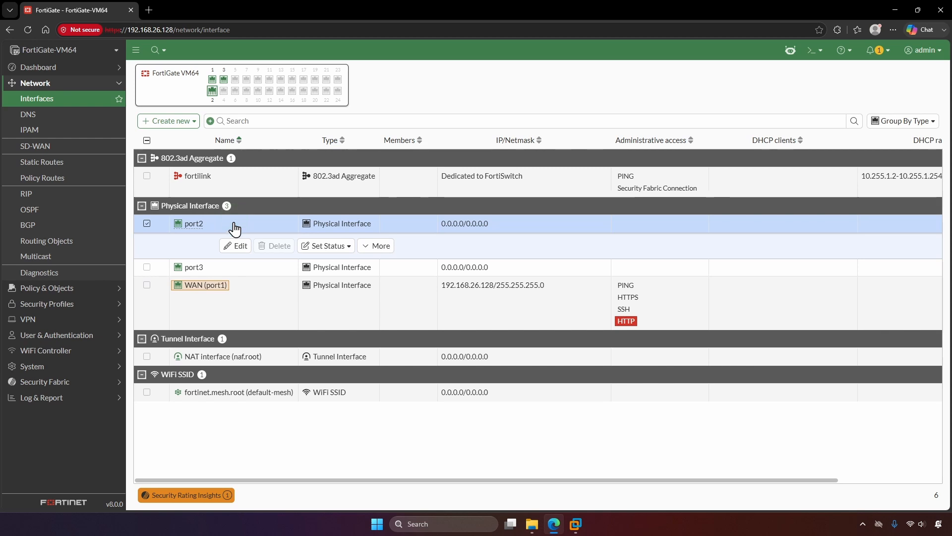
{"action": "left_click", "coordinate": [235, 246]}
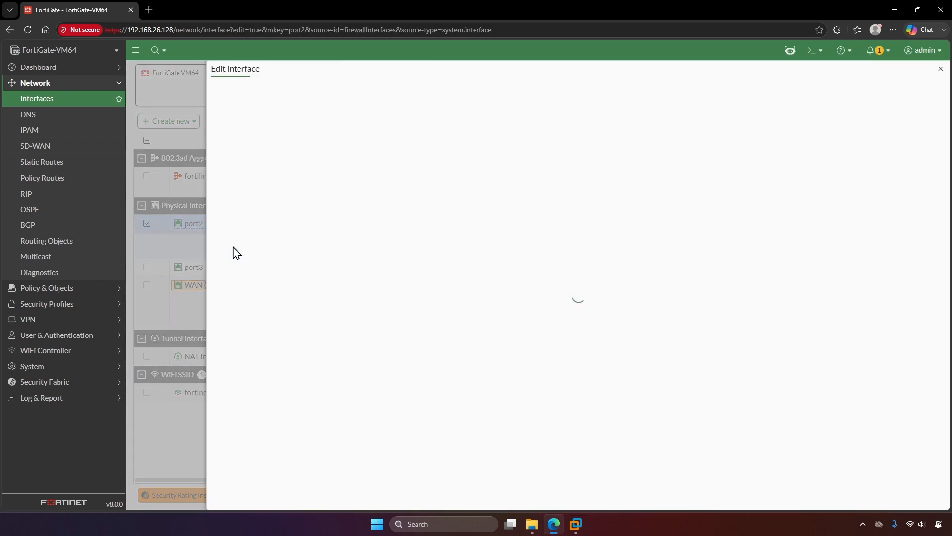
{"action": "left_click", "coordinate": [382, 123]}
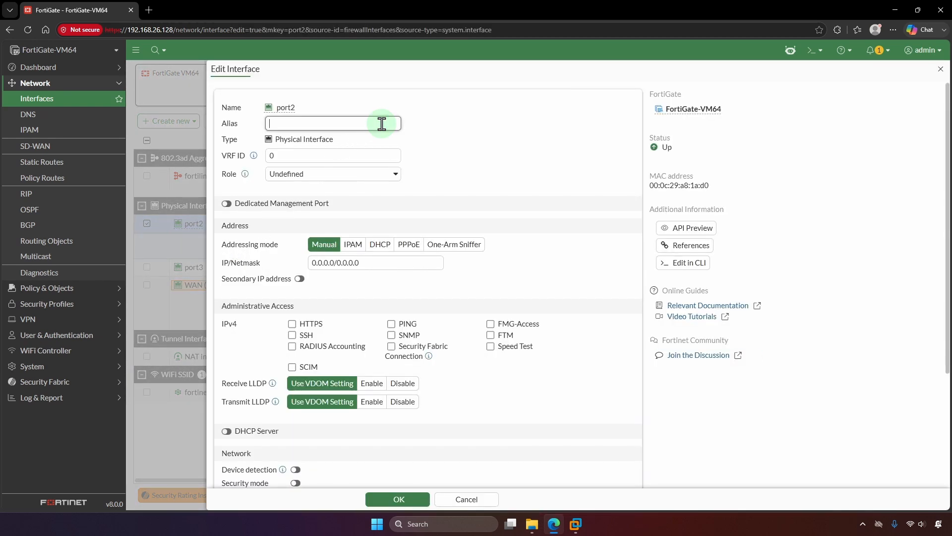
{"action": "type", "text": "LAN"}
{"action": "double_click", "coordinate": [365, 263]}
{"action": "type", "text": "1"}
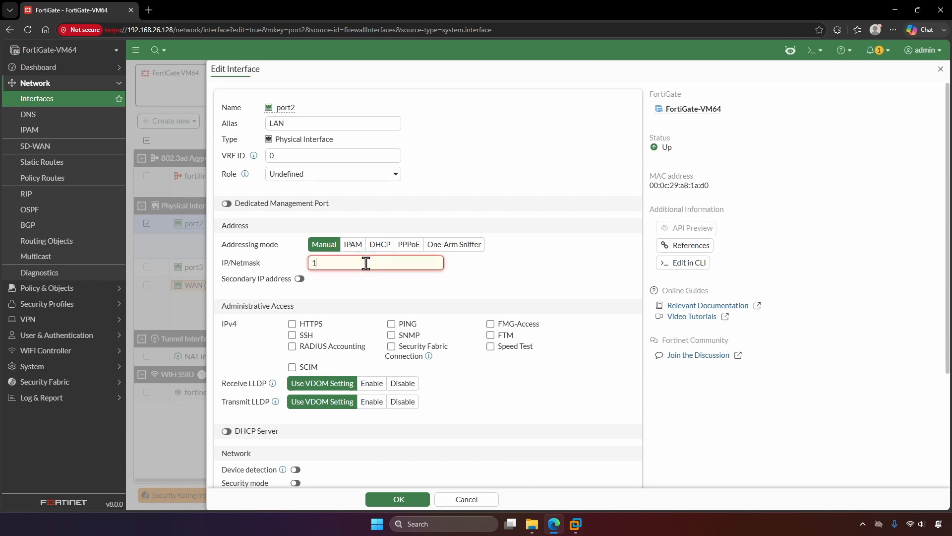
{"action": "type", "text": "92.168.12.128/24"}
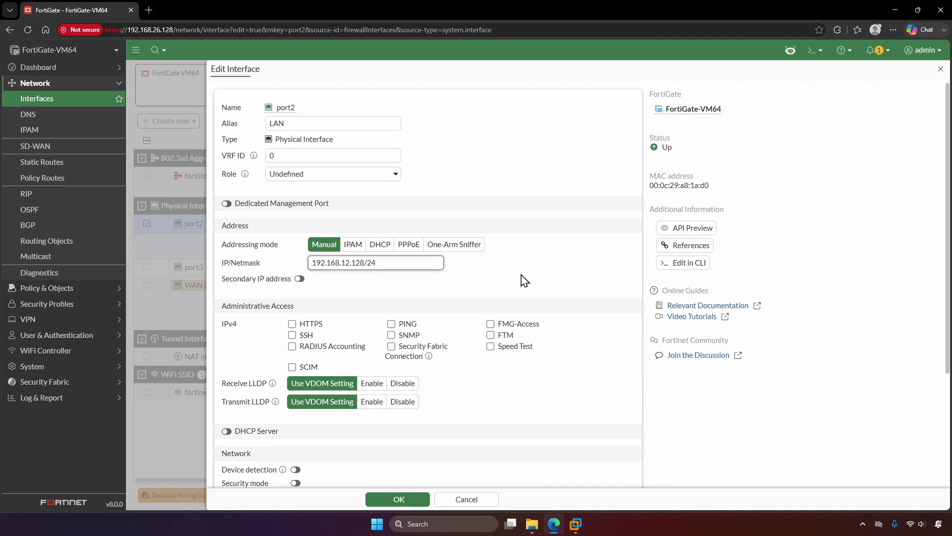
{"action": "left_click", "coordinate": [392, 325]}
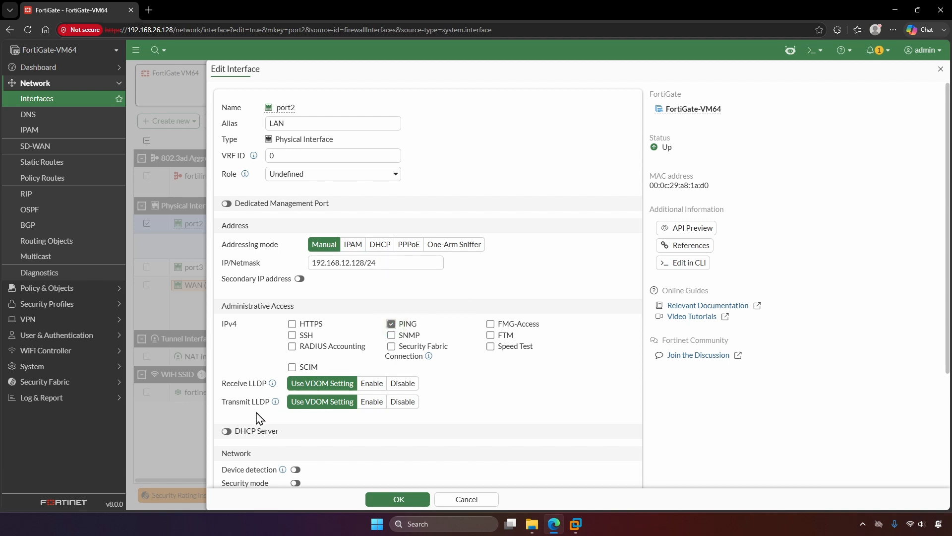
- Enable port2's DHCP server with range 192.168.12.11–192.168.12.20 and save the LAN interface
{"action": "left_click", "coordinate": [229, 432]}
{"action": "scroll", "coordinate": [231, 435], "scroll_direction": "down", "scroll_amount": 4}
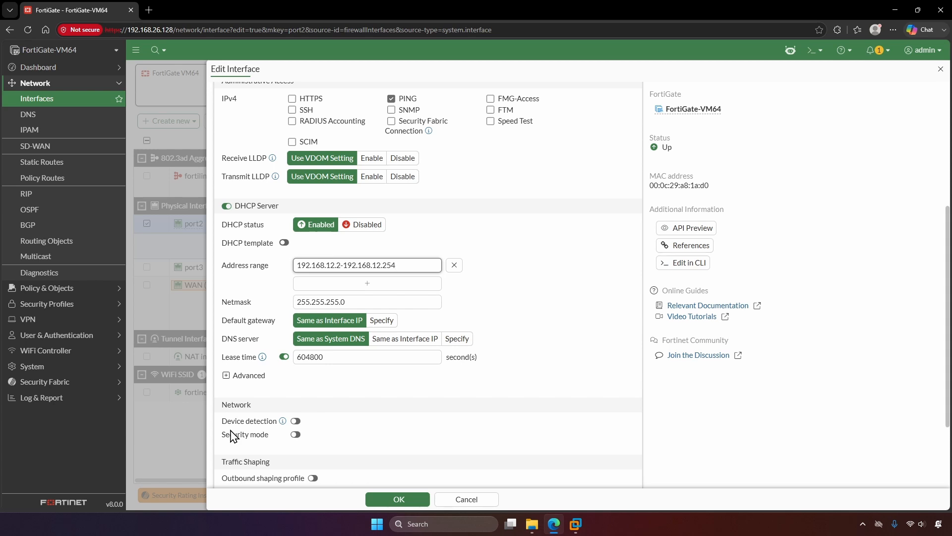
{"action": "left_click", "coordinate": [340, 265]}
{"action": "key", "text": "BackSpace"}
{"action": "type", "text": "11"}
{"action": "key", "text": "End"}
{"action": "key", "text": "BackSpace"}
{"action": "key", "text": "BackSpace"}
{"action": "type", "text": "0"}
{"action": "left_click", "coordinate": [410, 251]}
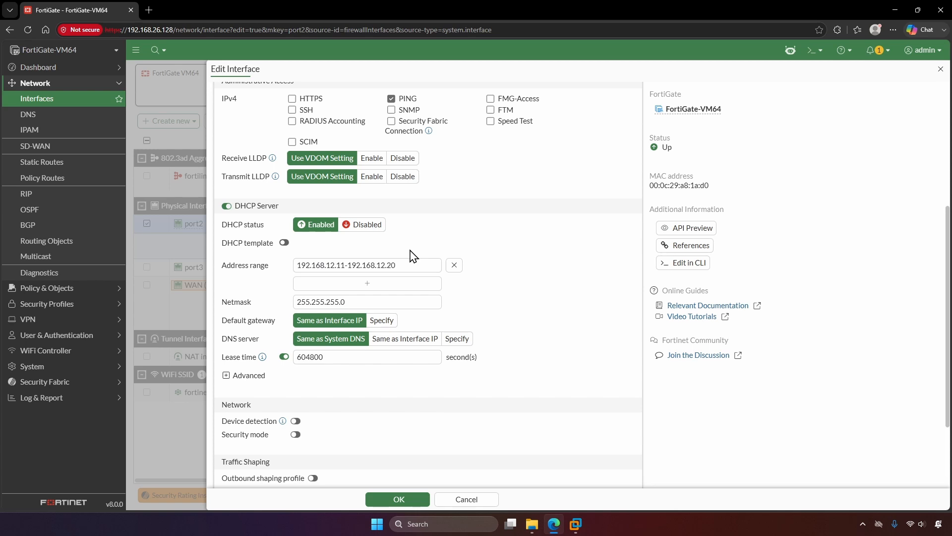
{"action": "left_click", "coordinate": [427, 498]}
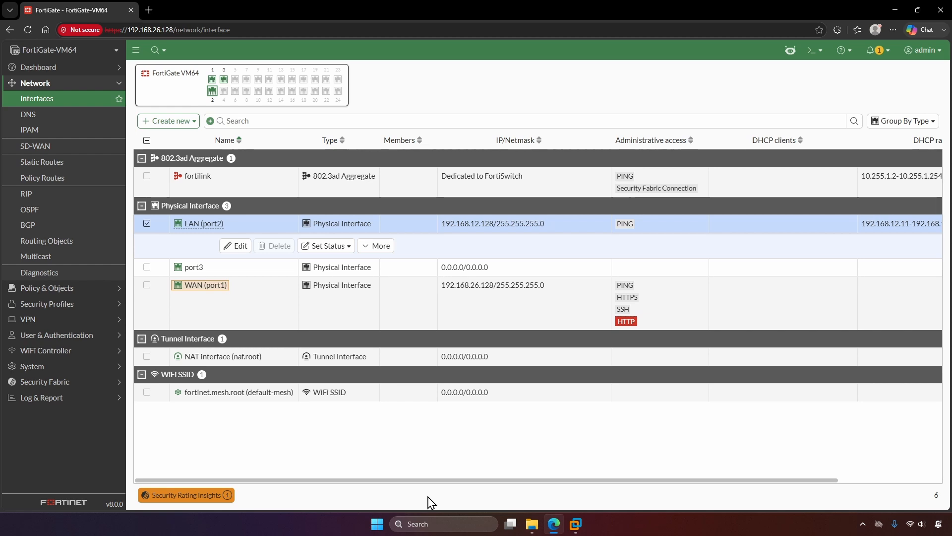
- Launch the Virtual Network Editor from Windows search with administrator rights
{"action": "key", "text": "super+d"}
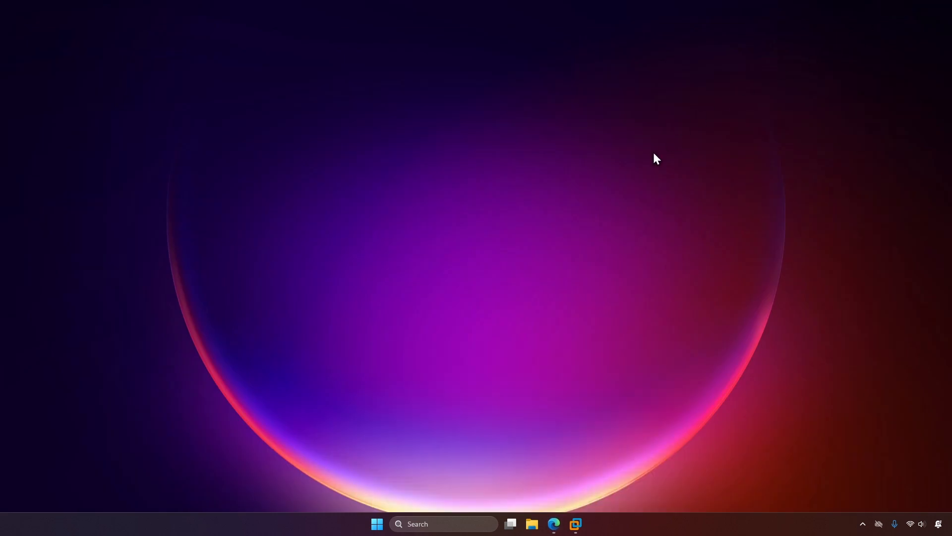
{"action": "key", "text": "super"}
{"action": "type", "text": "virtual Network Editor"}
{"action": "key", "text": "Return"}
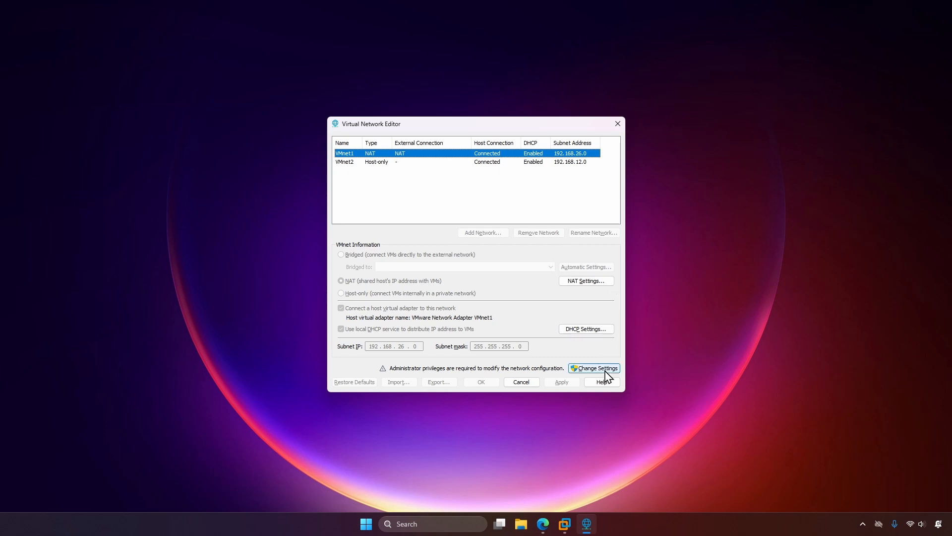
{"action": "left_click", "coordinate": [605, 370]}
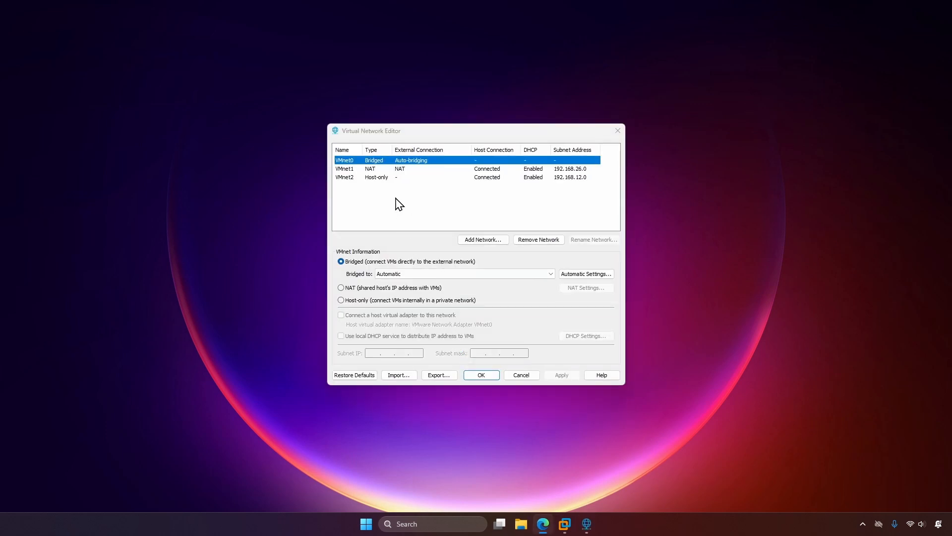
- Turn off local DHCP on host-only VMnet2 and apply the configuration
{"action": "left_click", "coordinate": [394, 177]}
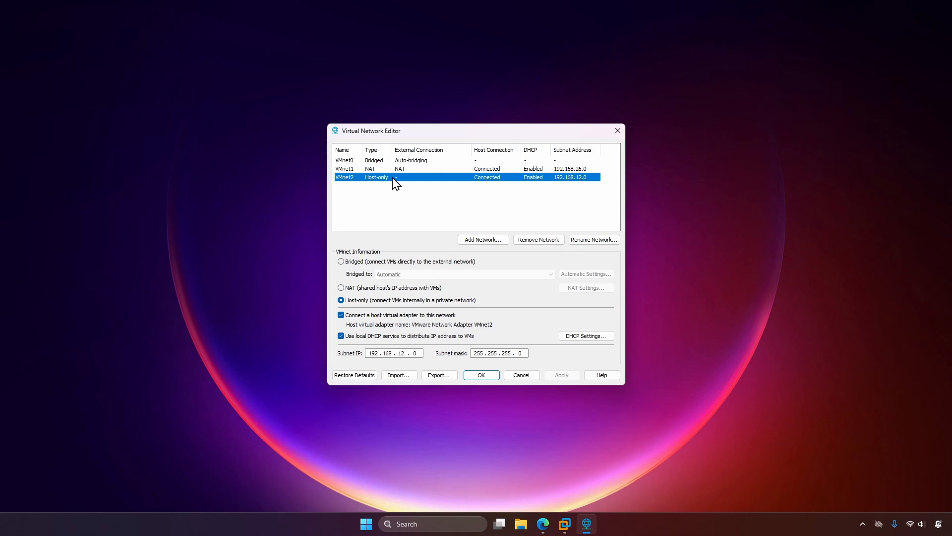
{"action": "left_click", "coordinate": [341, 335]}
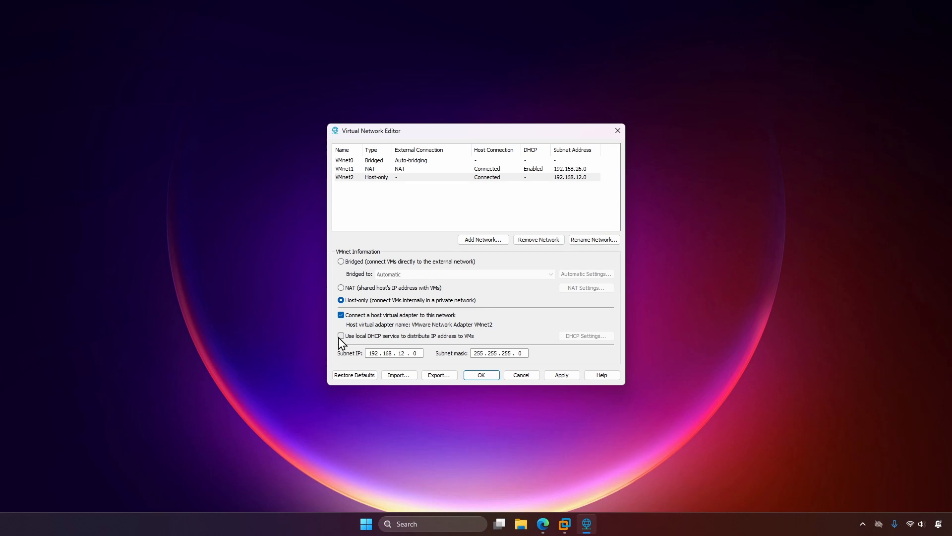
{"action": "left_click", "coordinate": [557, 375]}
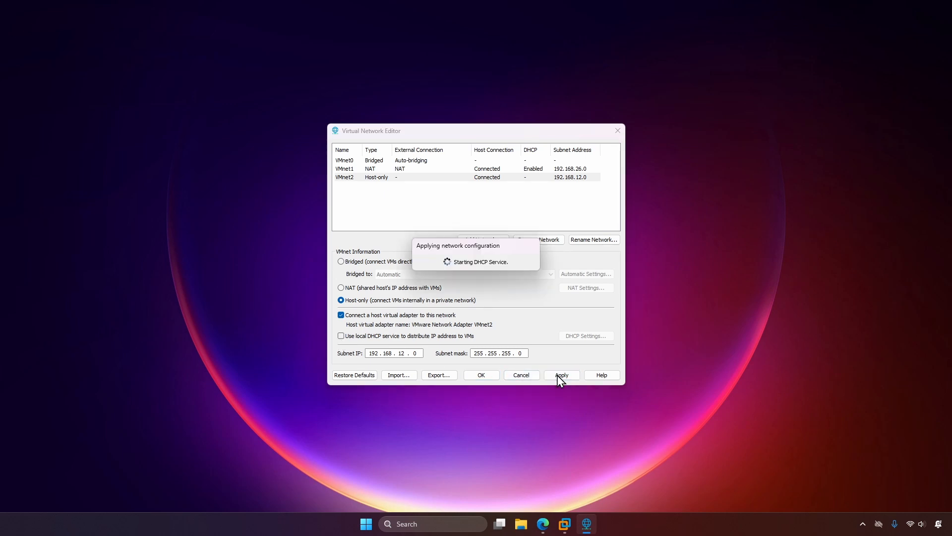
{"action": "left_click", "coordinate": [488, 375]}
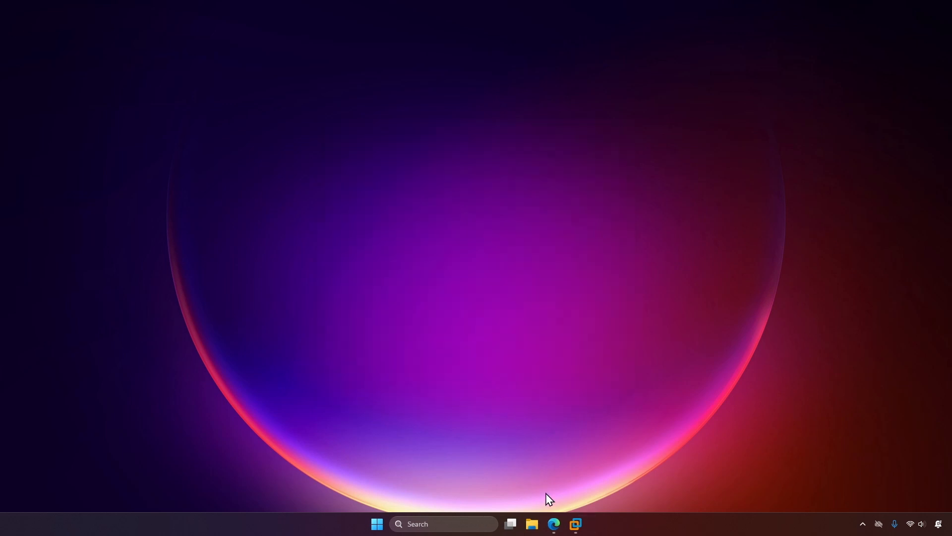
- Back in Edge, start a new policy under Policy & Objects > Firewall Policy
{"action": "left_click", "coordinate": [553, 524]}
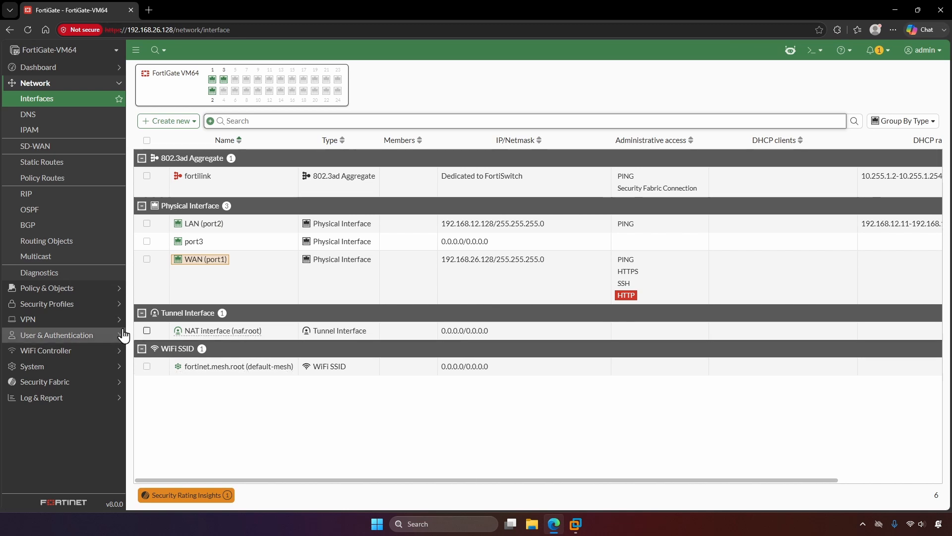
{"action": "left_click", "coordinate": [84, 289]}
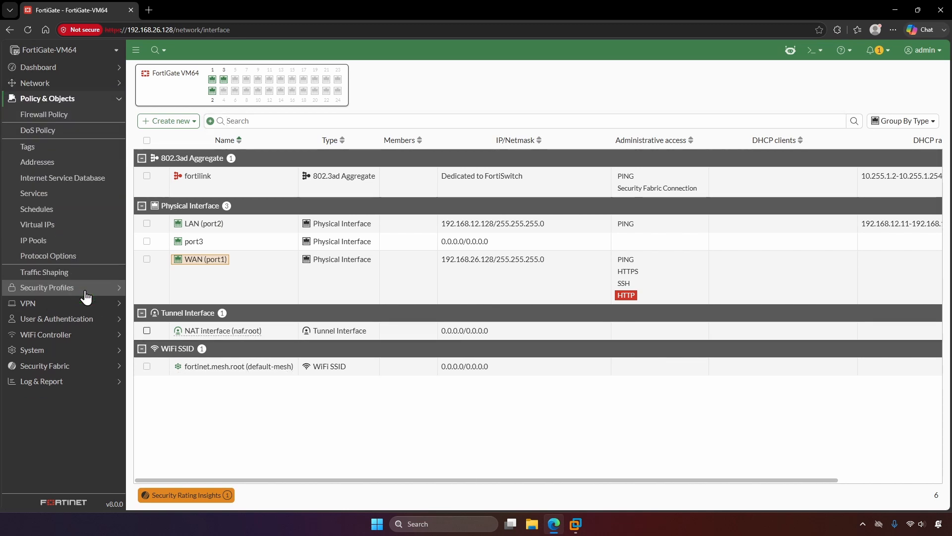
{"action": "left_click", "coordinate": [81, 118]}
{"action": "left_click", "coordinate": [183, 75]}
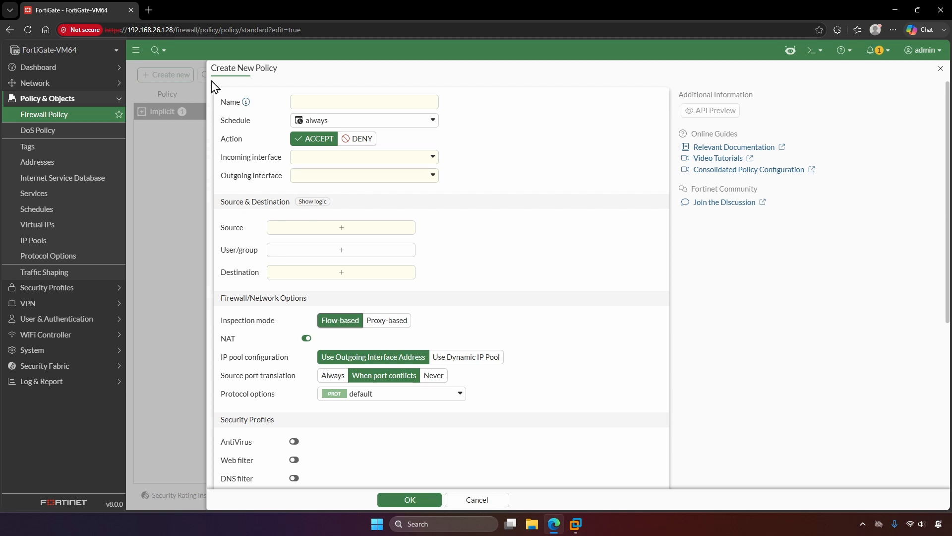
- Name the policy 'LAN to WAN' with incoming LAN (port2) and outgoing WAN (port1)
{"action": "left_click", "coordinate": [313, 102]}
{"action": "type", "text": "LAN "}
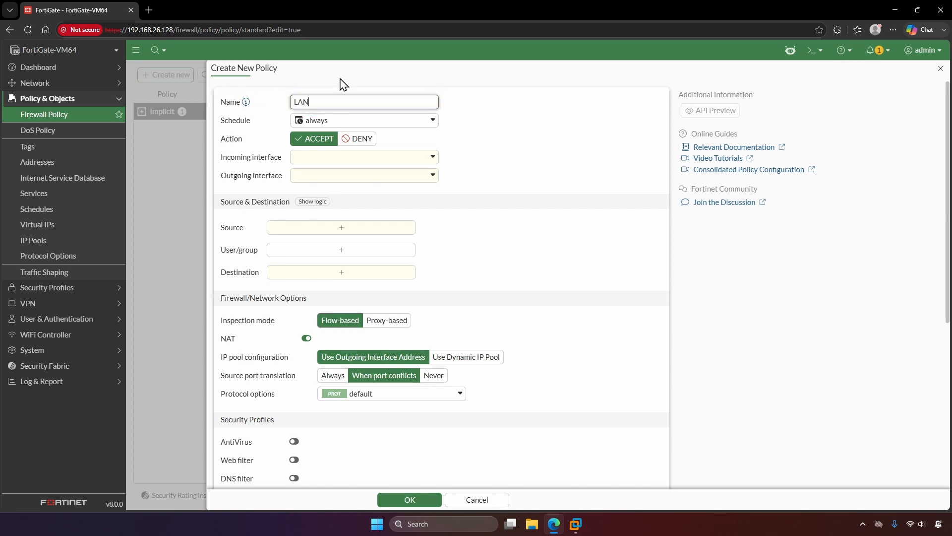
{"action": "type", "text": "to WAN"}
{"action": "left_click", "coordinate": [403, 159]}
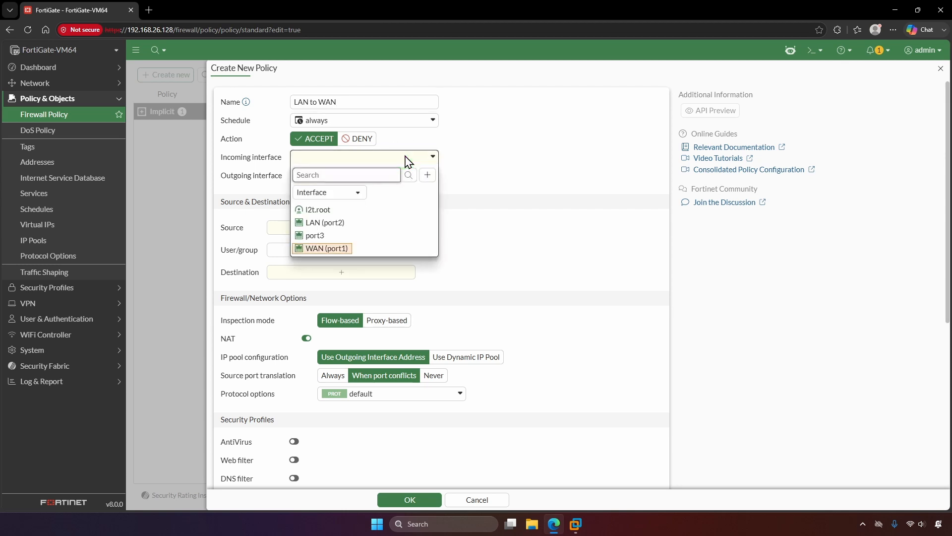
{"action": "left_click", "coordinate": [363, 223]}
{"action": "left_click", "coordinate": [390, 178]}
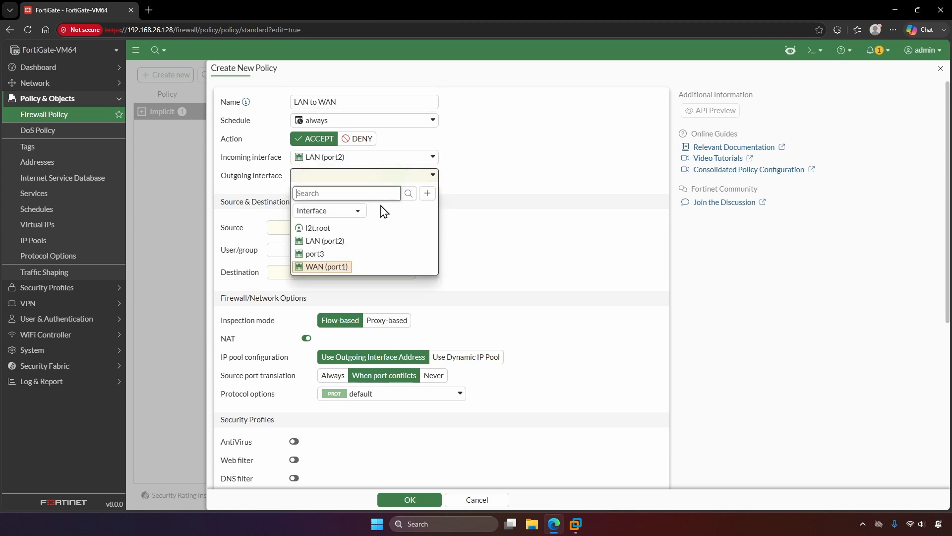
{"action": "left_click", "coordinate": [354, 268]}
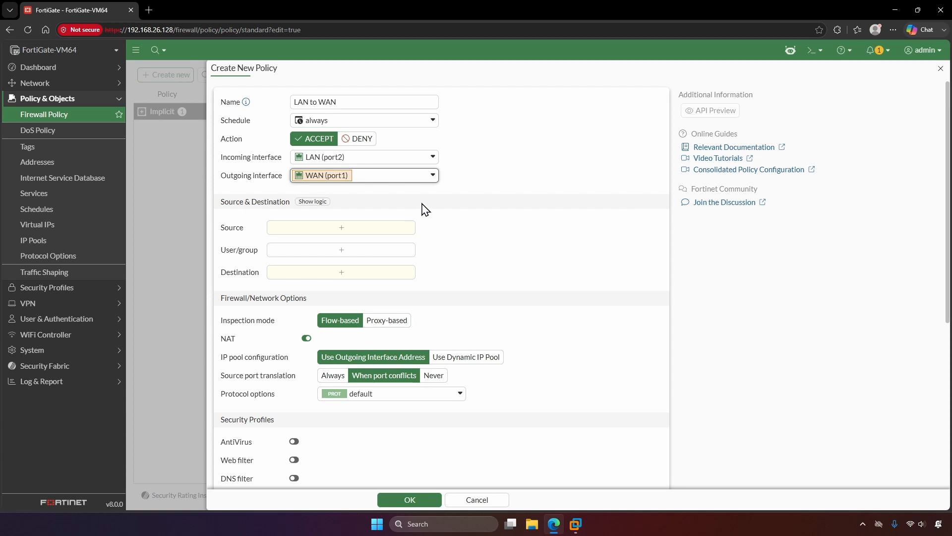
{"action": "left_click", "coordinate": [402, 236]}
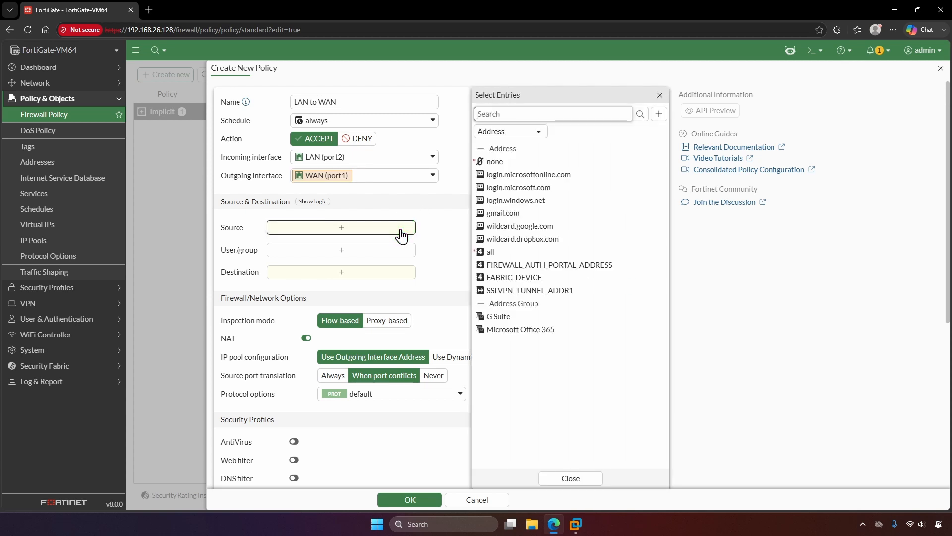
{"action": "left_click", "coordinate": [658, 114]}
- Create the address 'LAN subnet' as 192.168.12.0/24 and select it as the policy source
{"action": "left_click", "coordinate": [516, 151]}
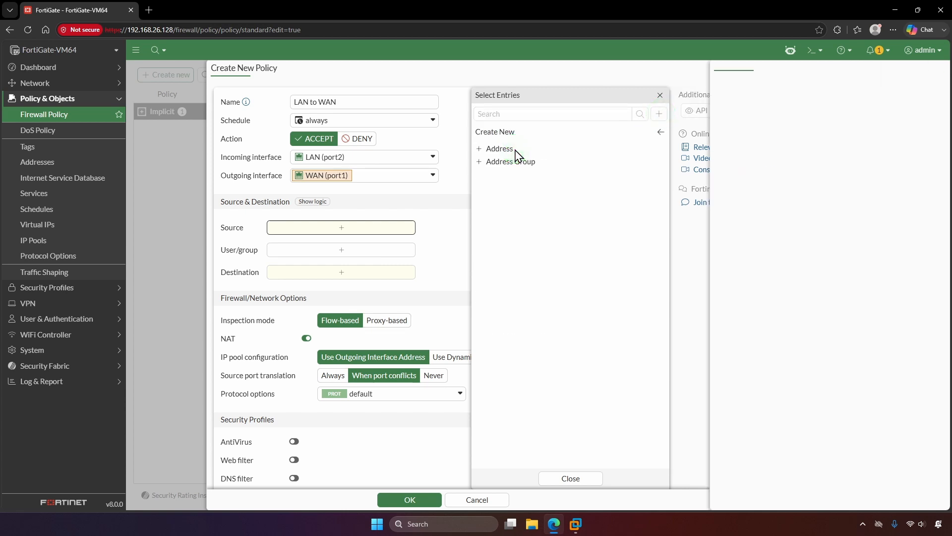
{"action": "type", "text": "LAN subnet"}
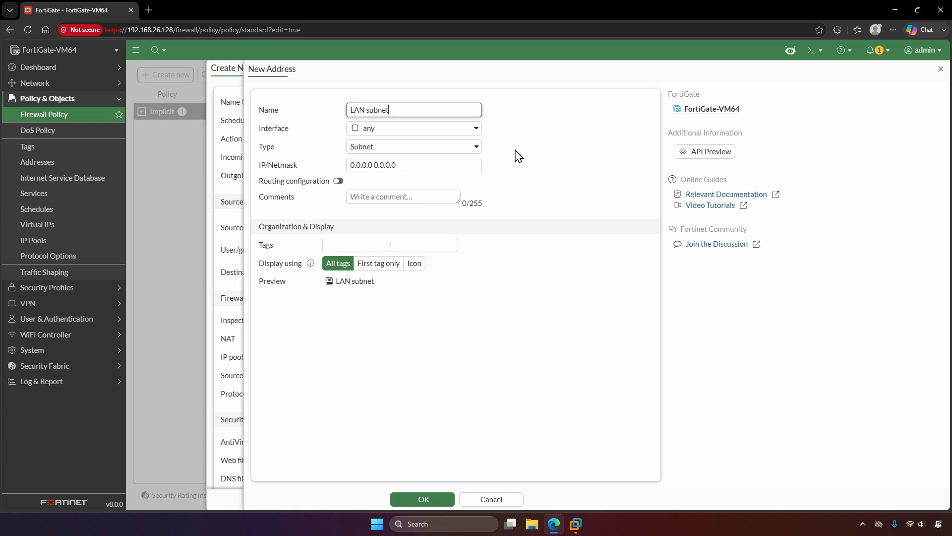
{"action": "triple_click", "coordinate": [432, 166]}
{"action": "type", "text": "192.1"}
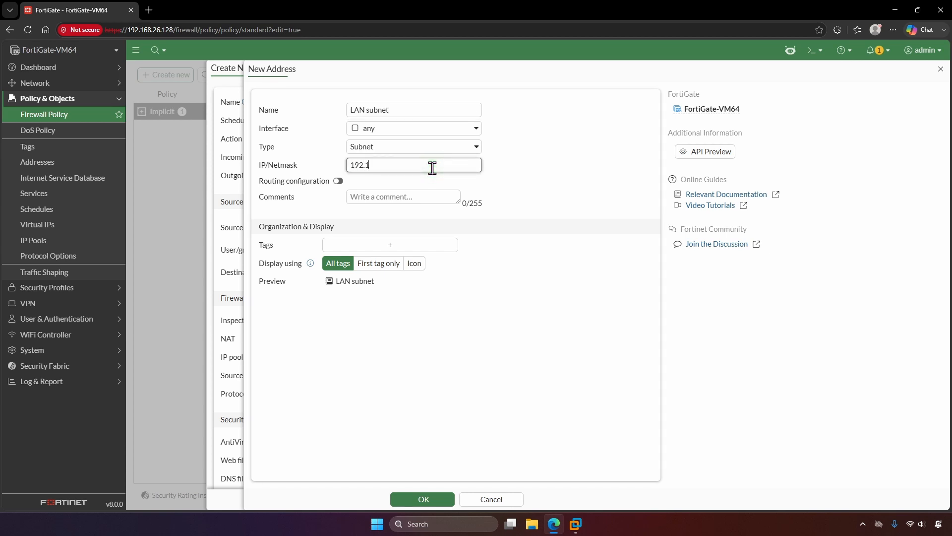
{"action": "type", "text": "68.12.0/24"}
{"action": "left_click", "coordinate": [423, 499]}
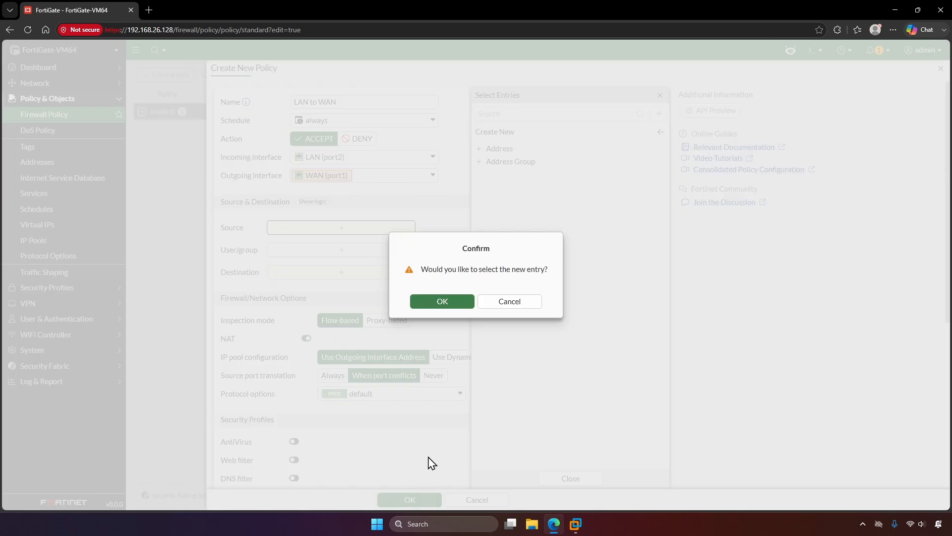
{"action": "left_click", "coordinate": [457, 303]}
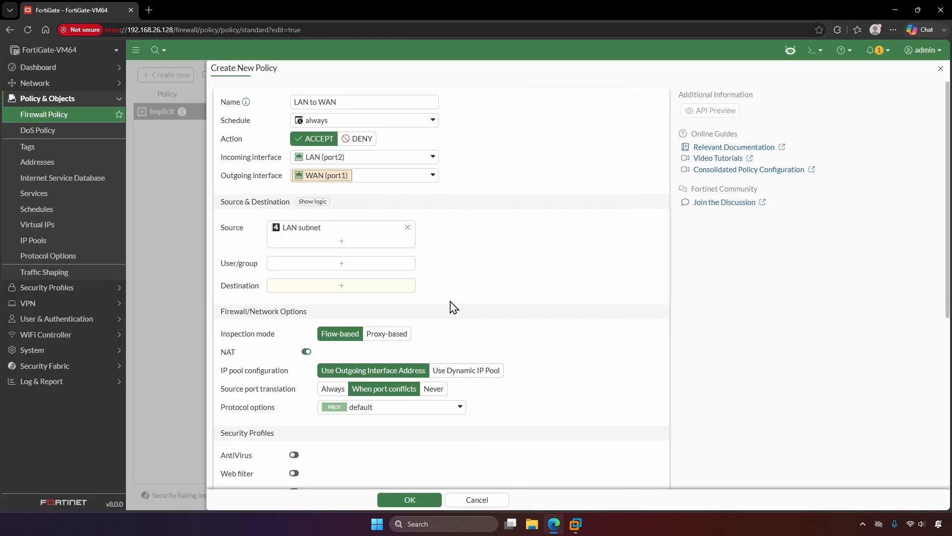
- Set the policy destination to all and the service to ALL
{"action": "left_click", "coordinate": [406, 292]}
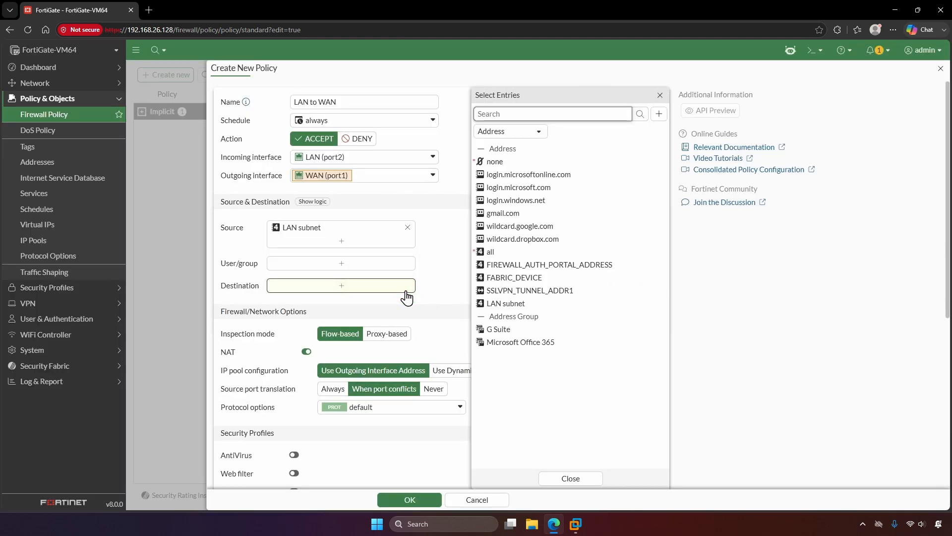
{"action": "left_click", "coordinate": [516, 251]}
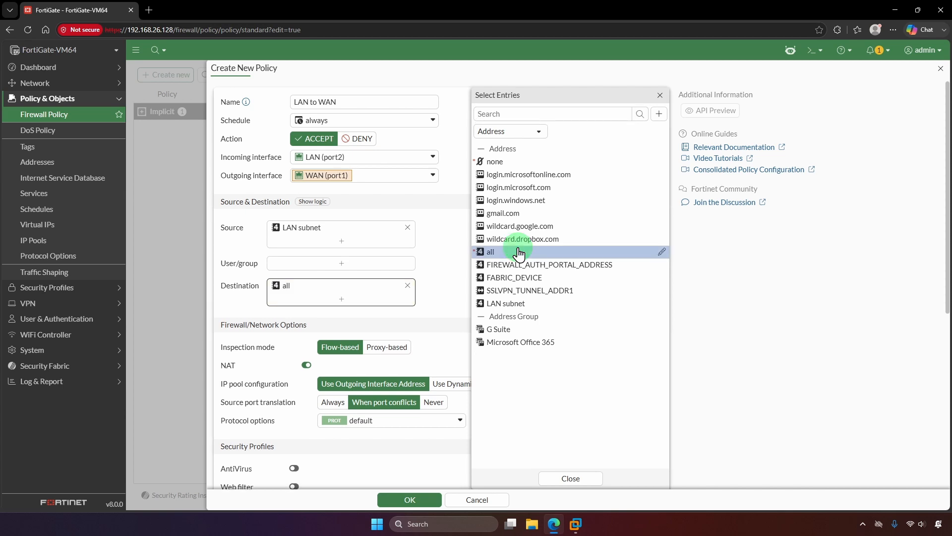
{"action": "left_click", "coordinate": [455, 272]}
{"action": "left_click", "coordinate": [401, 322]}
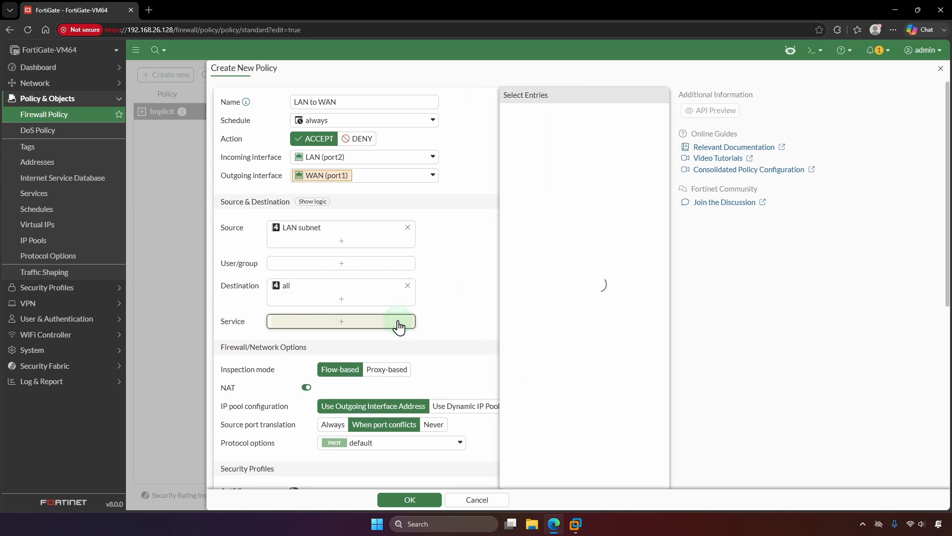
{"action": "left_click", "coordinate": [511, 408]}
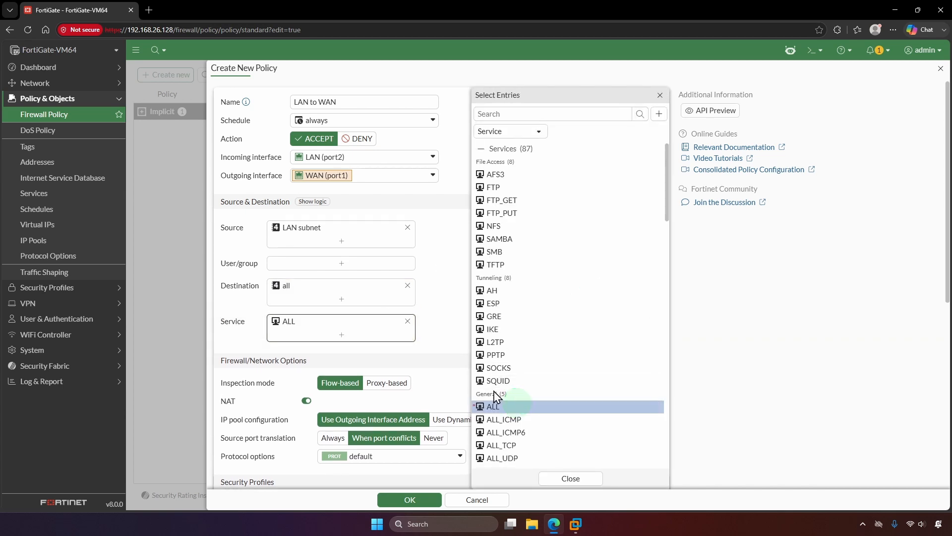
{"action": "left_click", "coordinate": [429, 346]}
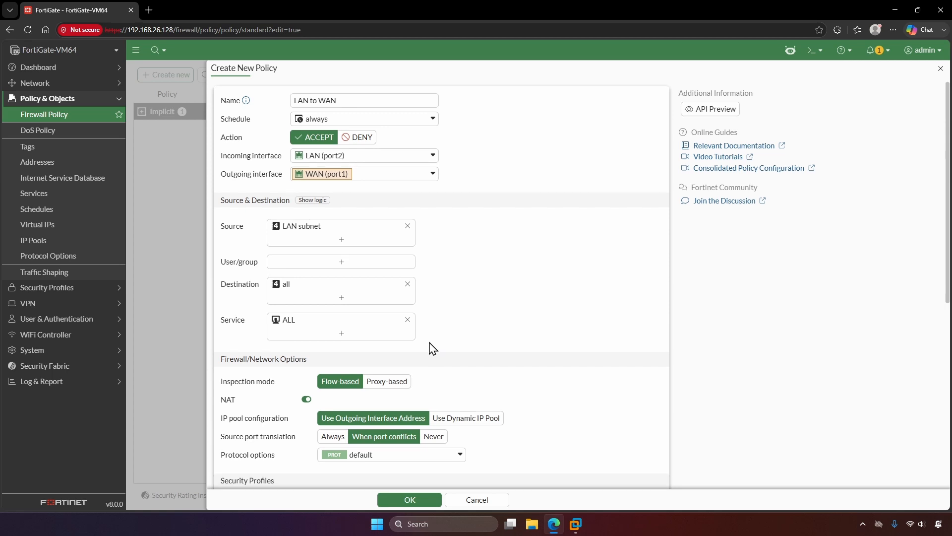
- Keep NAT enabled, log all sessions of allowed traffic, and save the policy
{"action": "scroll", "coordinate": [430, 347], "scroll_direction": "down", "scroll_amount": 2}
{"action": "left_click", "coordinate": [286, 303]}
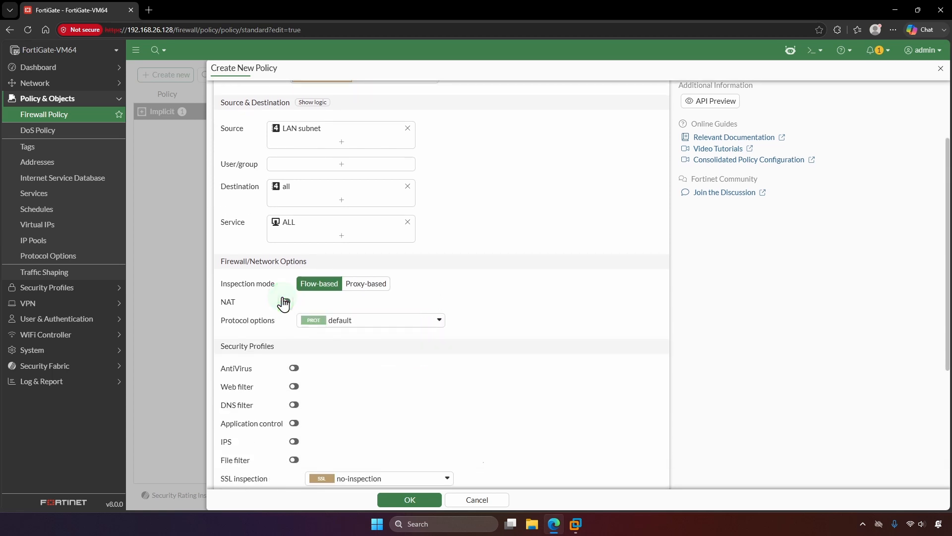
{"action": "left_click", "coordinate": [286, 303]}
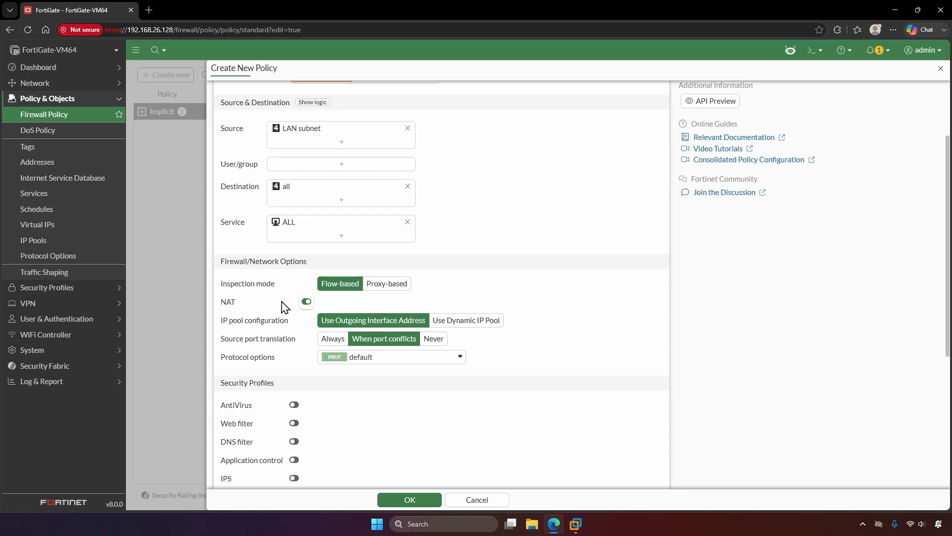
{"action": "scroll", "coordinate": [283, 306], "scroll_direction": "down", "scroll_amount": 4}
{"action": "left_click", "coordinate": [436, 366]}
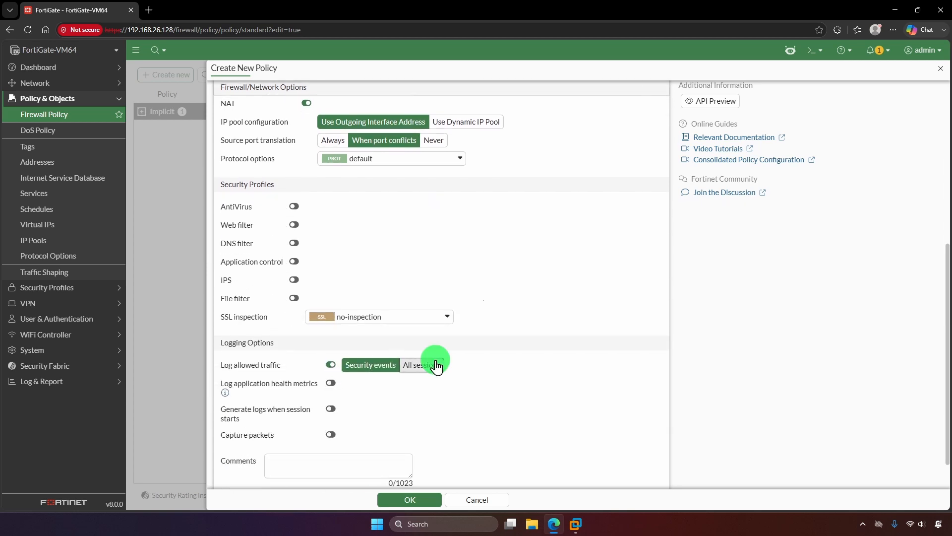
{"action": "left_click", "coordinate": [429, 504]}
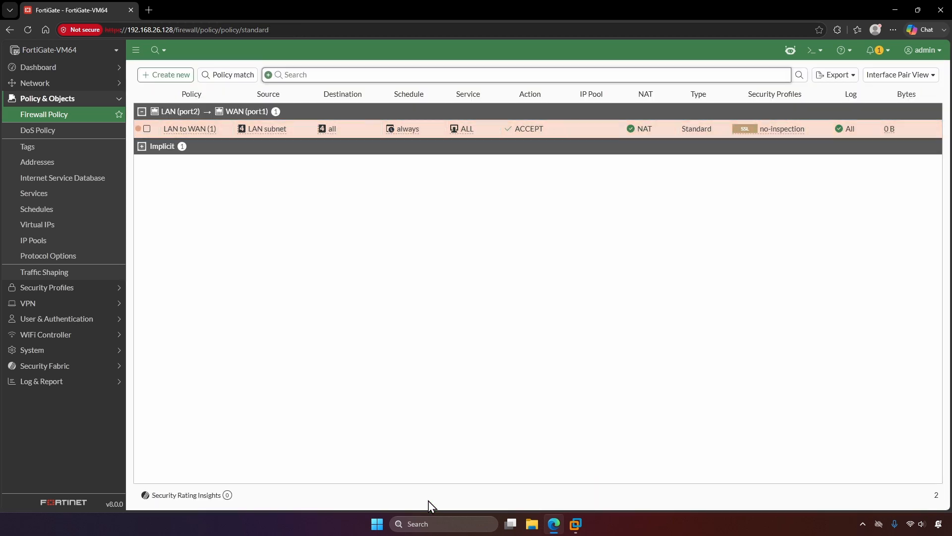
{"action": "left_click", "coordinate": [554, 526]}
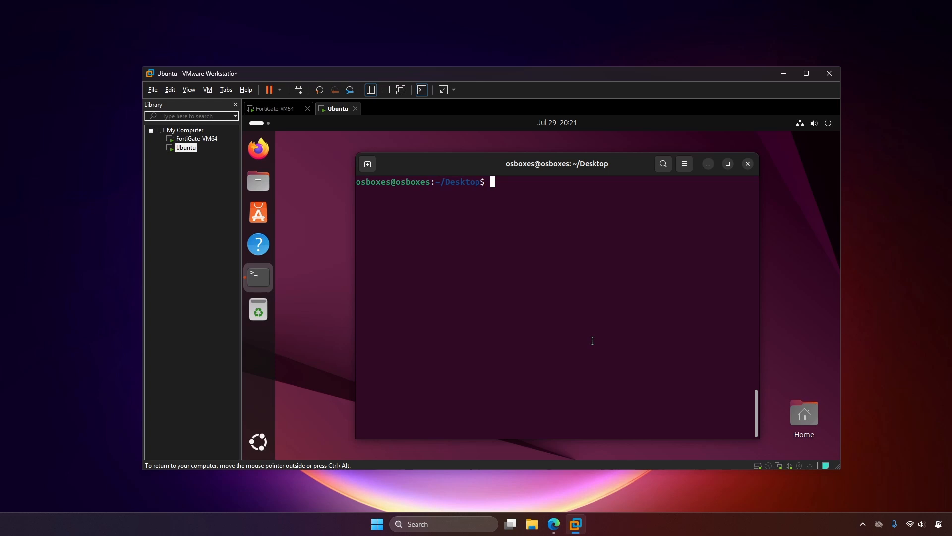
- Run 'ip -br a' and 'ip route' to confirm 192.168.12.11/24 via 192.168.12.128, then launch Firefox
{"action": "type", "text": "ip -br a"}
{"action": "key", "text": "Return"}
{"action": "type", "text": "ip route"}
{"action": "key", "text": "Return"}
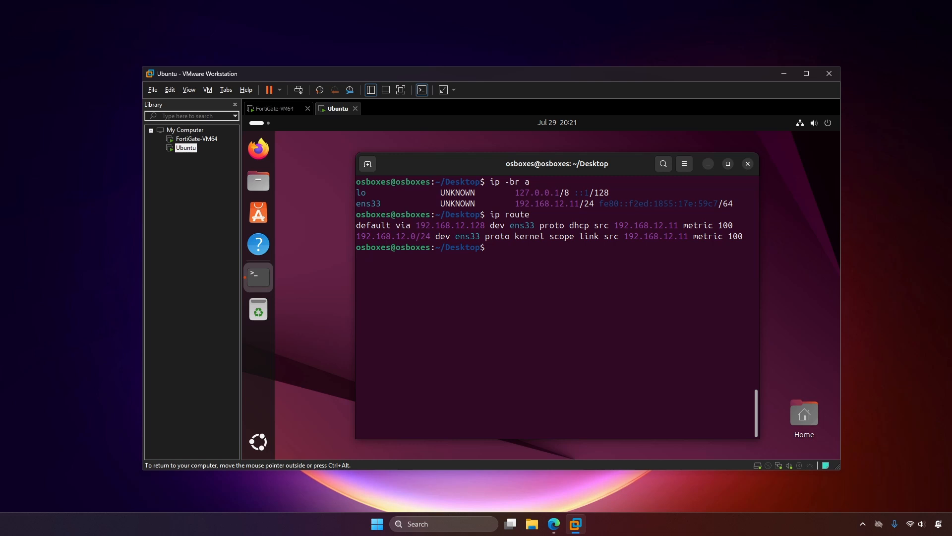
{"action": "left_click", "coordinate": [251, 143]}
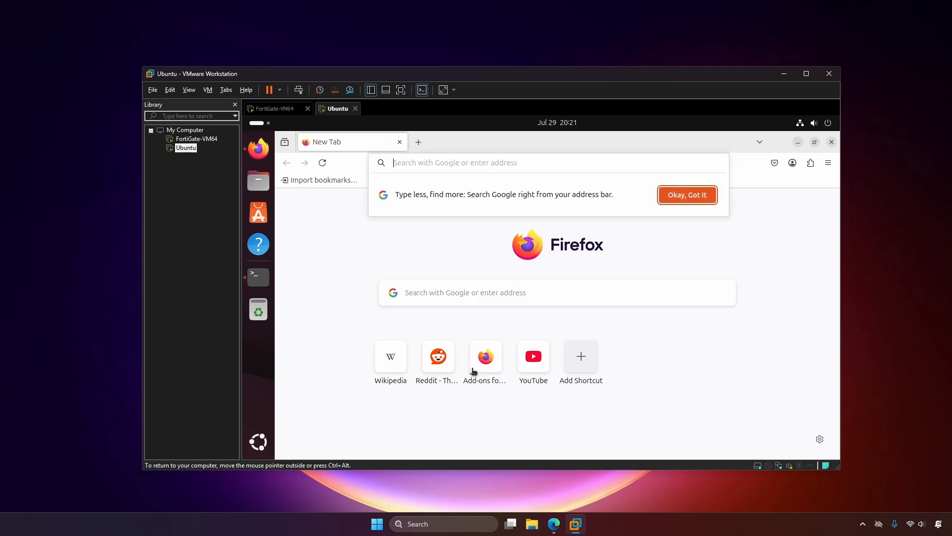
- Open YouTube from Firefox's new tab page to test internet access
{"action": "left_click", "coordinate": [533, 357]}
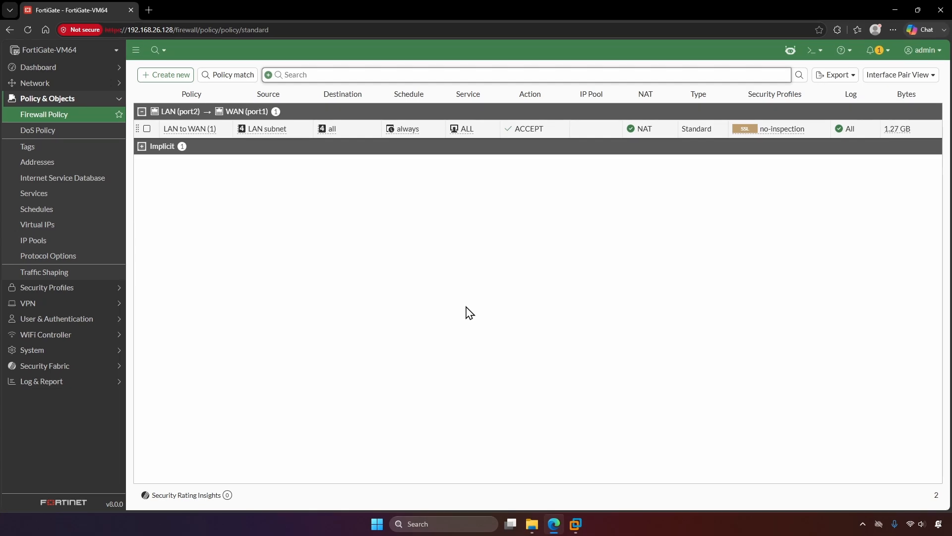
- In System Settings, set the hostname to FGT01 and the time zone to (UTC-5:00) US/Eastern
{"action": "left_click", "coordinate": [112, 351]}
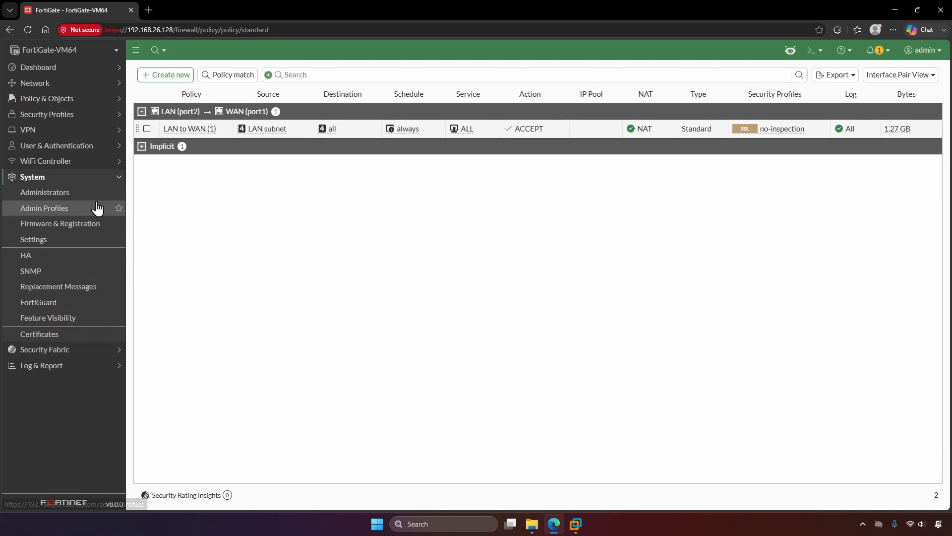
{"action": "left_click", "coordinate": [91, 240]}
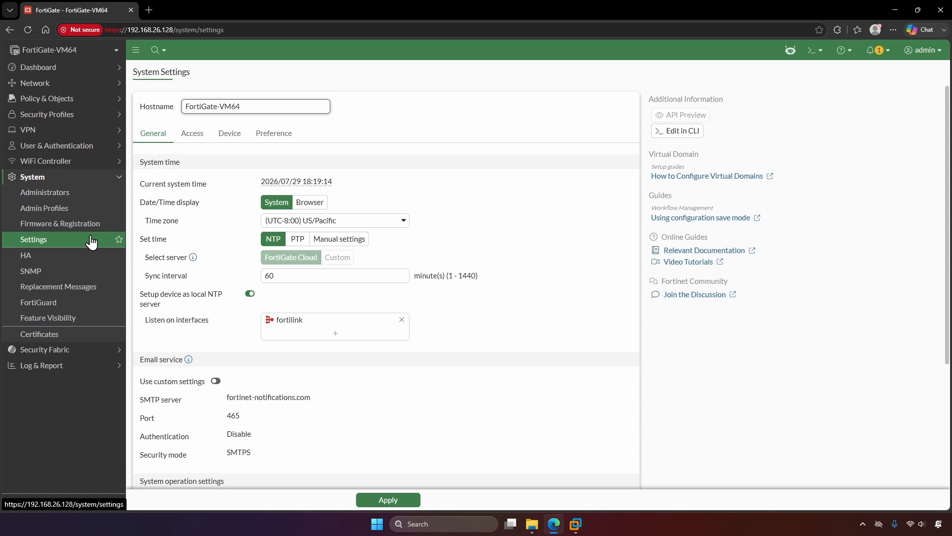
{"action": "triple_click", "coordinate": [259, 111]}
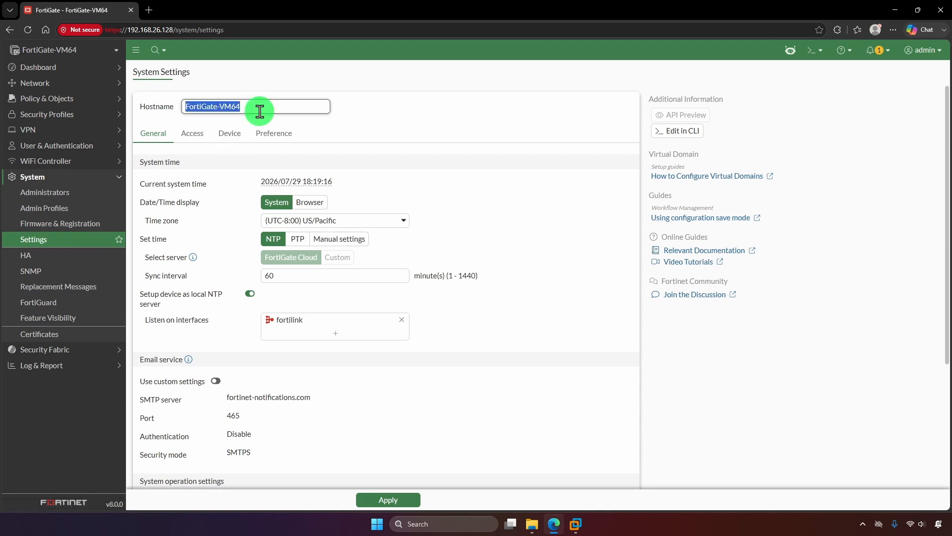
{"action": "type", "text": "FGT01"}
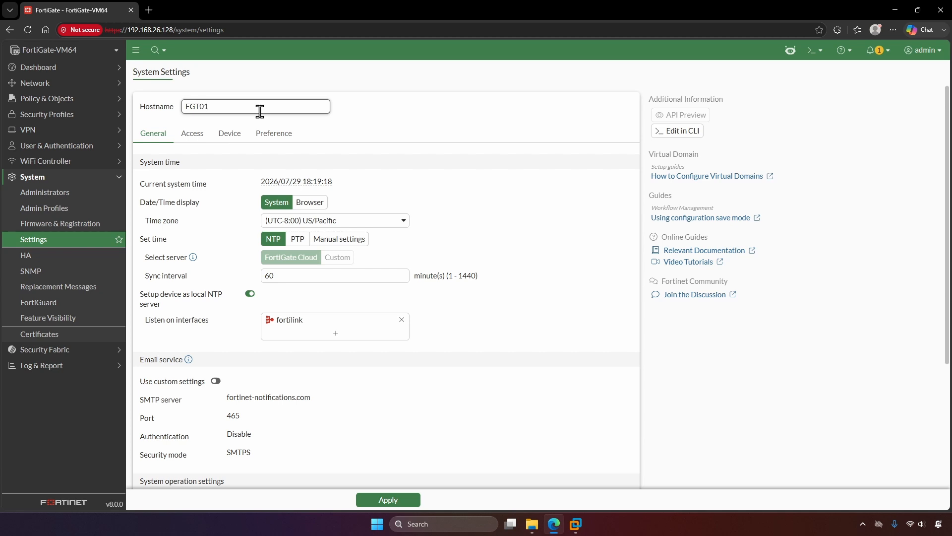
{"action": "left_click", "coordinate": [366, 222]}
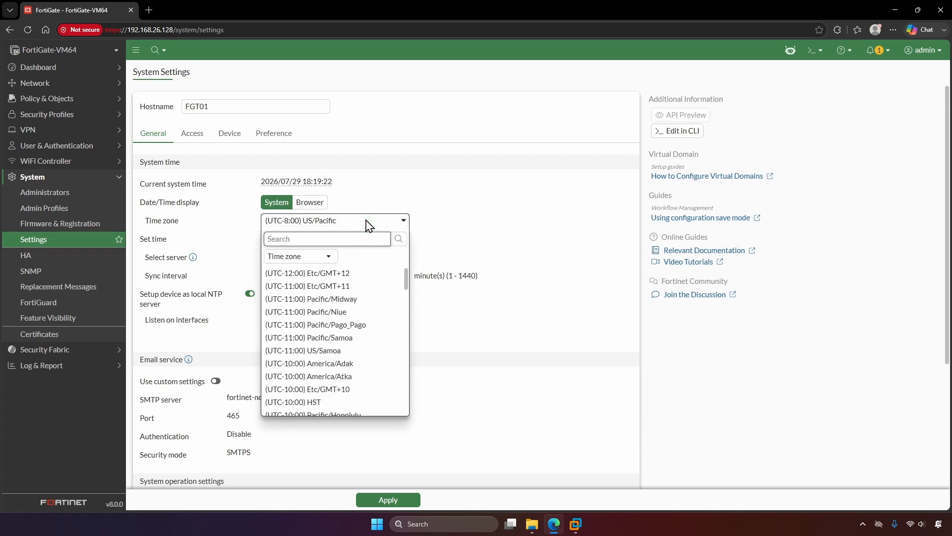
{"action": "type", "text": "us/eas"}
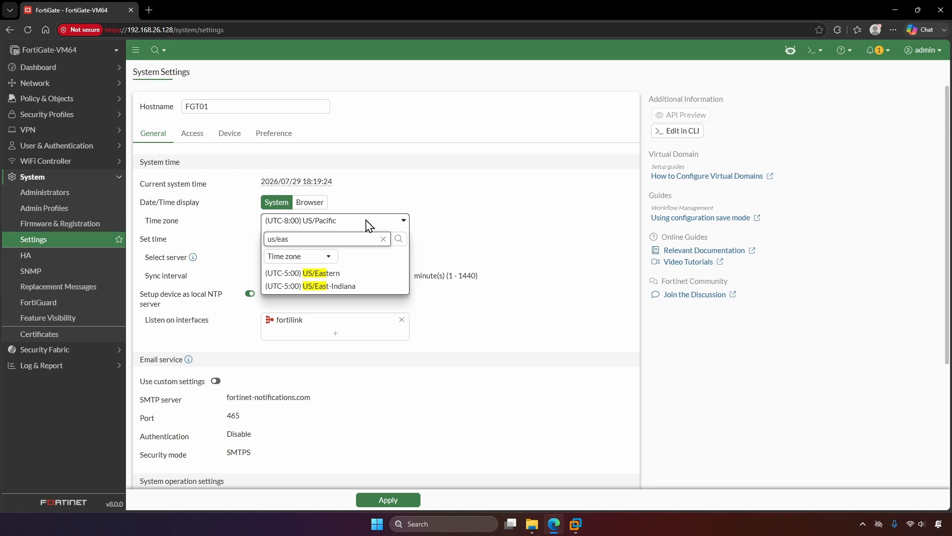
{"action": "left_click", "coordinate": [361, 273]}
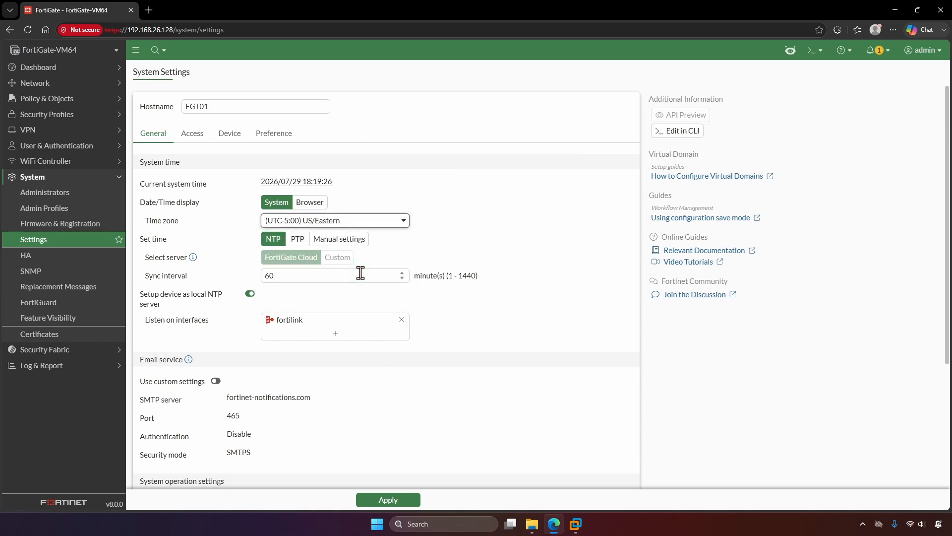
{"action": "left_click", "coordinate": [186, 135]}
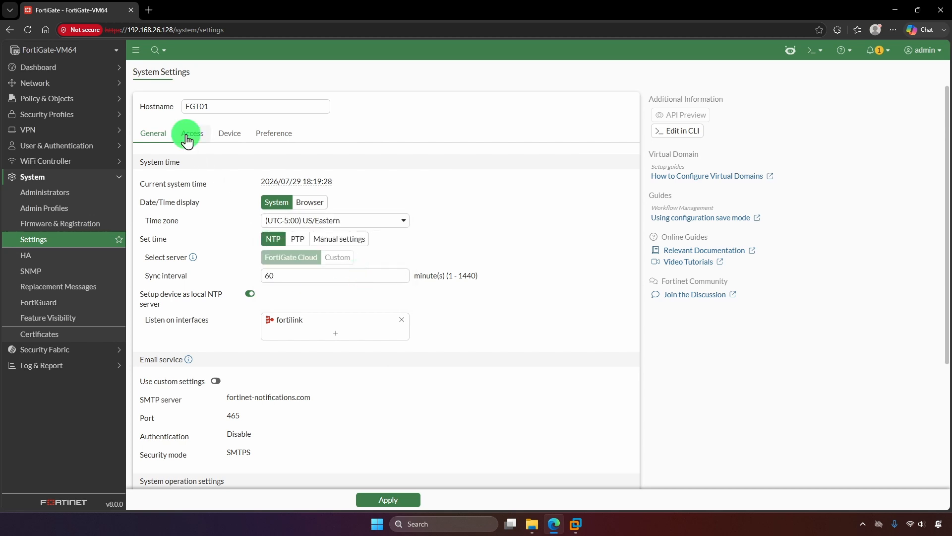
- Enable HTTP-to-HTTPS redirect, set the idle timeout to 15 minutes, and apply the settings
{"action": "left_click", "coordinate": [245, 202]}
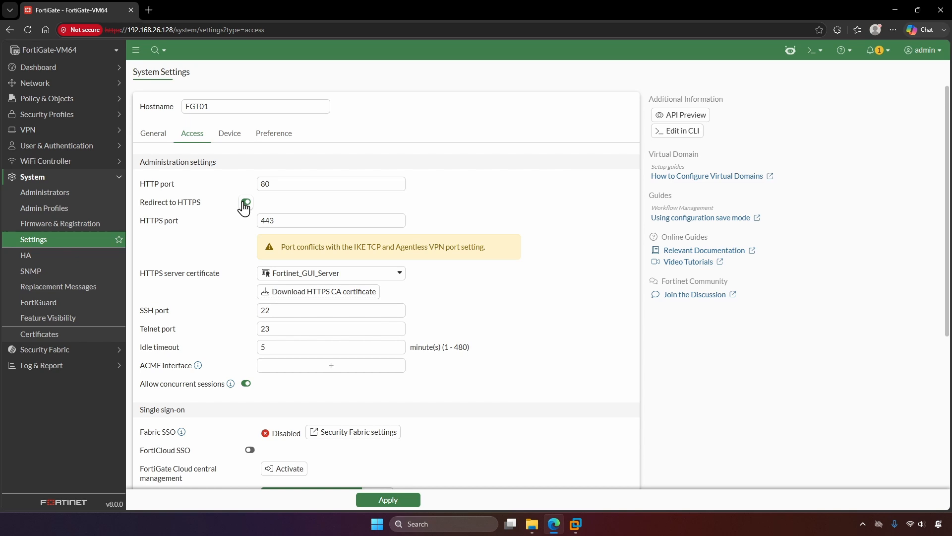
{"action": "left_click", "coordinate": [258, 347]}
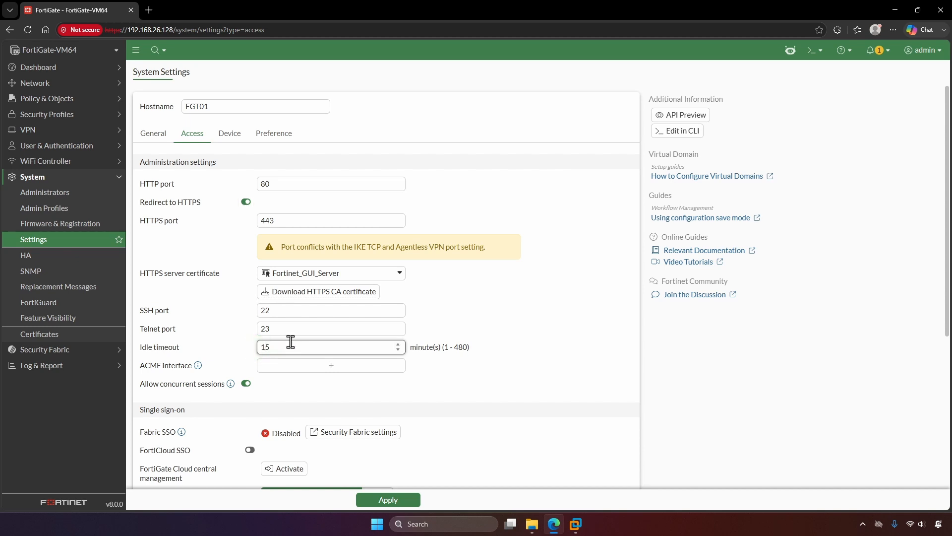
{"action": "type", "text": "1"}
{"action": "left_click", "coordinate": [403, 501]}
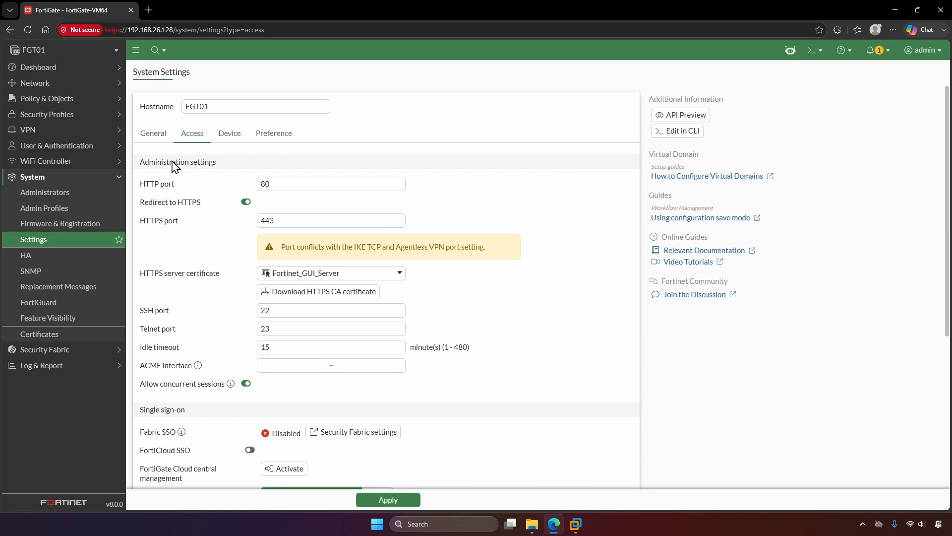
{"action": "left_click", "coordinate": [149, 137]}
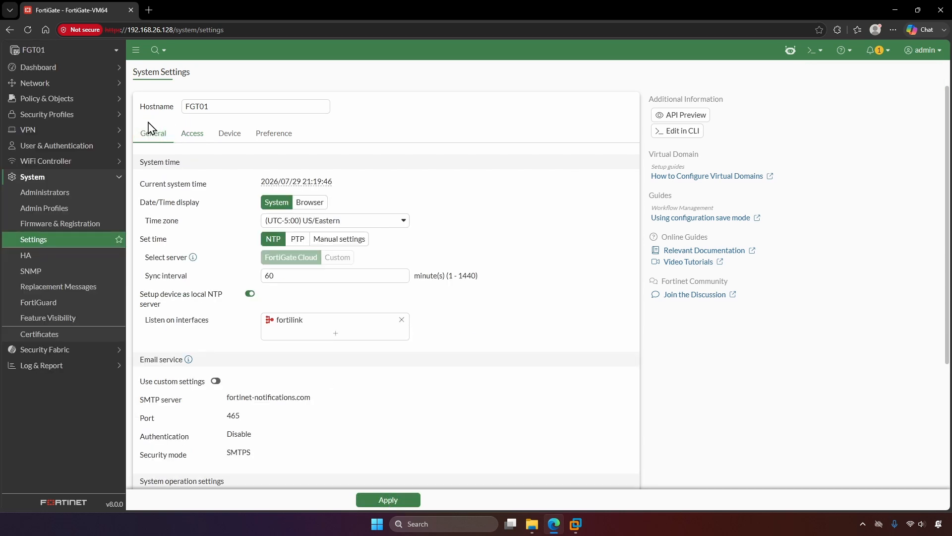
- Start a new administrator named labadmin and enter its password twice
{"action": "left_click", "coordinate": [60, 192]}
{"action": "left_click", "coordinate": [191, 77]}
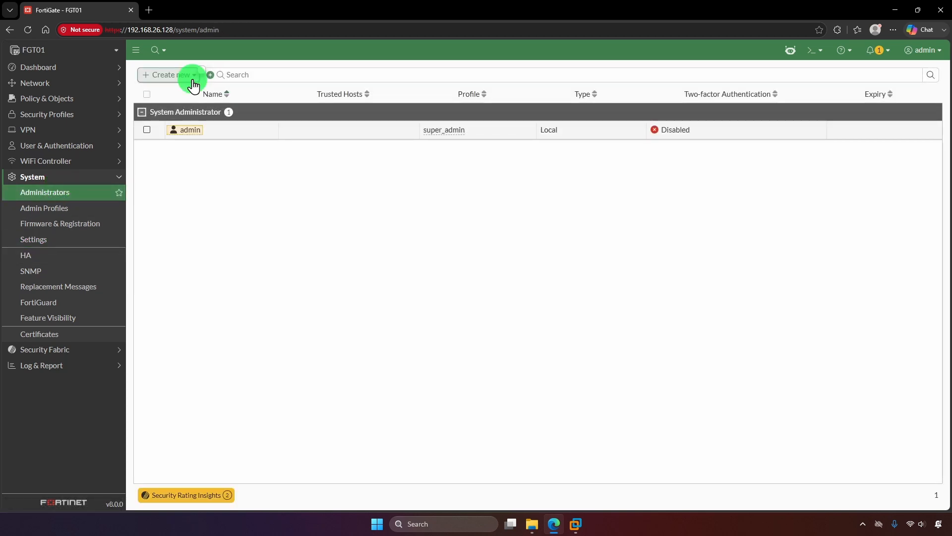
{"action": "left_click", "coordinate": [190, 91]}
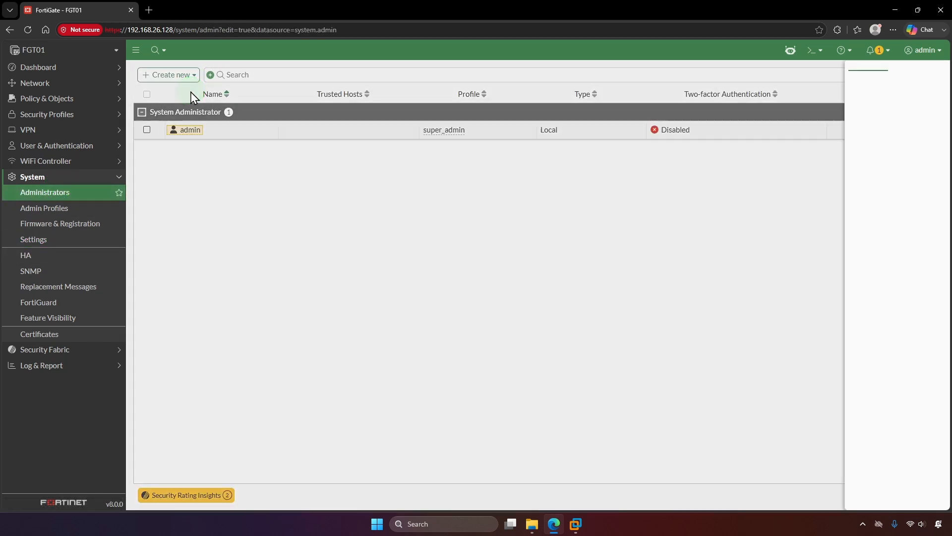
{"action": "type", "text": "lanb"}
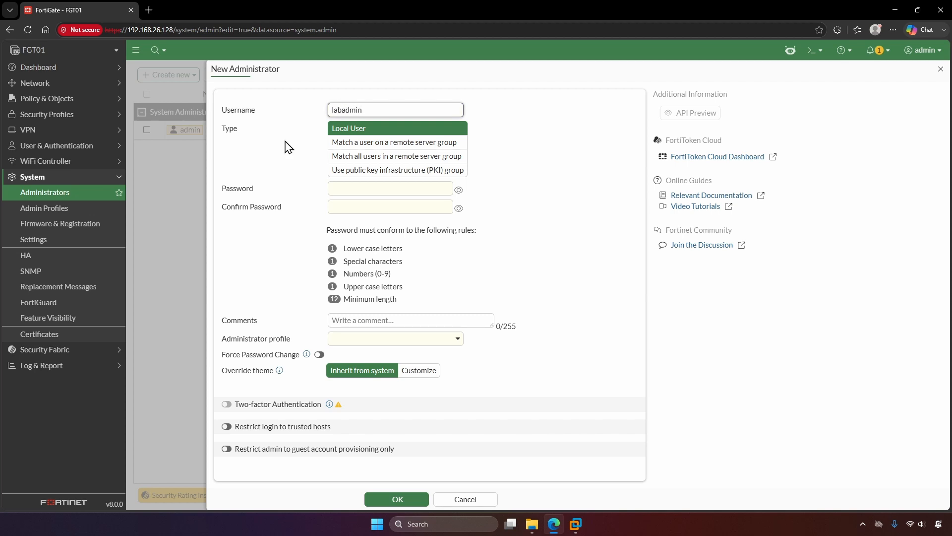
{"action": "left_click", "coordinate": [337, 188]}
{"action": "type", "text": "PASS"}
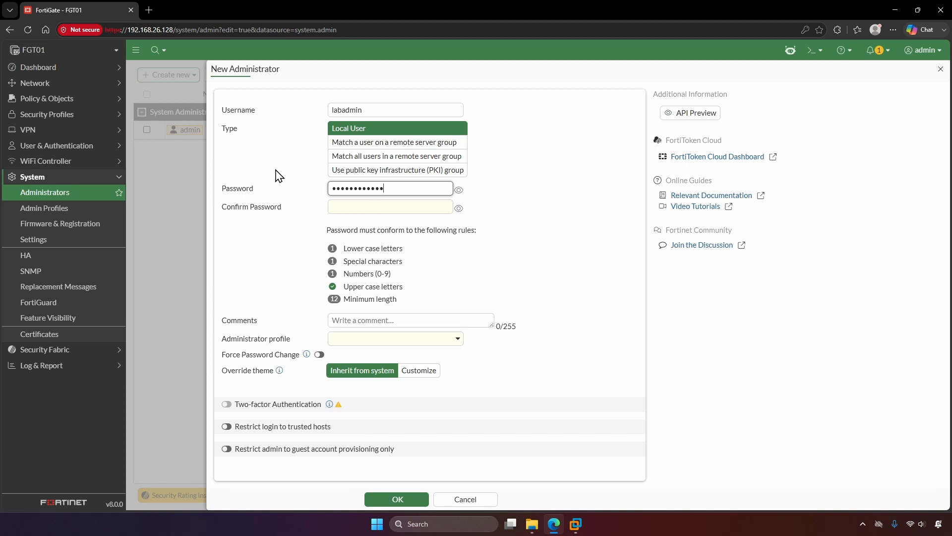
{"action": "key", "text": "Tab"}
{"action": "type", "text": "PA"}
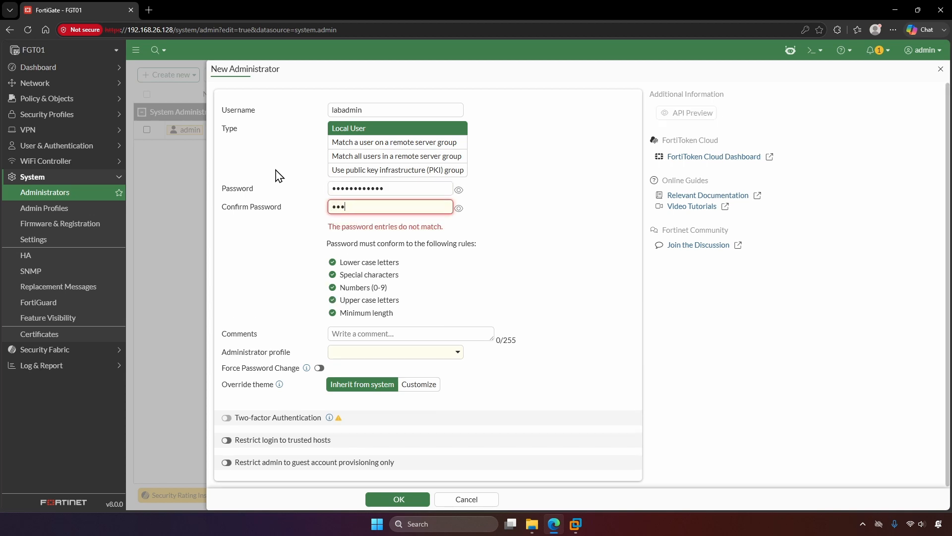
{"action": "type", "text": "23"}
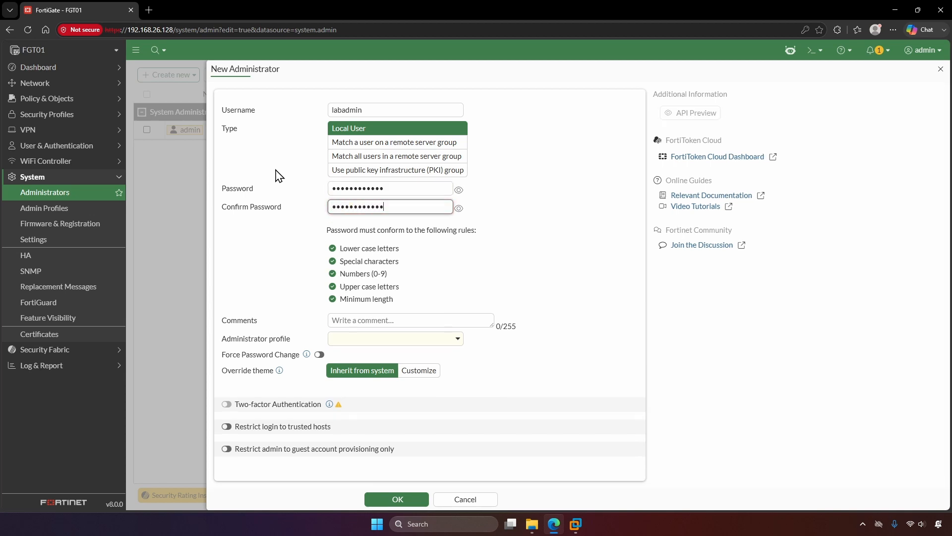
- Give labadmin the super_admin profile and save it, confirming with the current admin password
{"action": "left_click", "coordinate": [401, 343]}
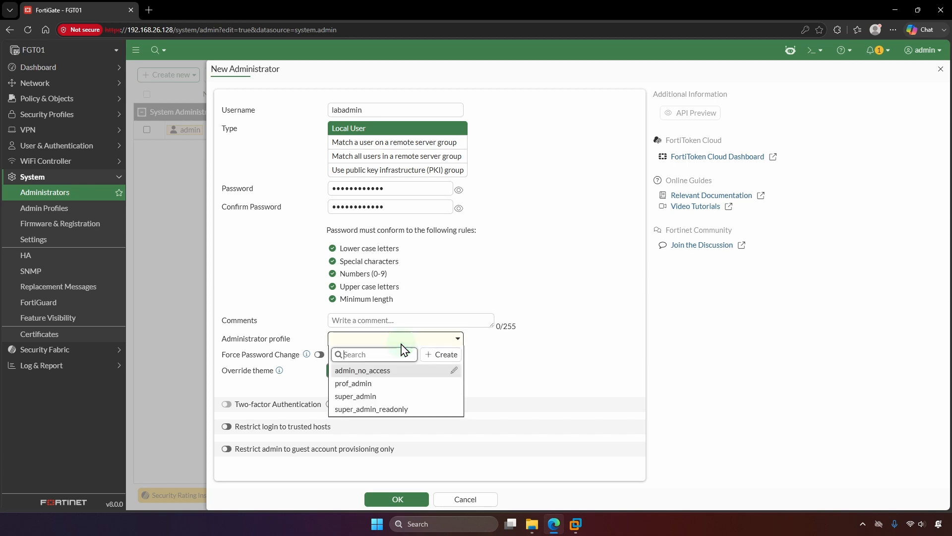
{"action": "left_click", "coordinate": [390, 396]}
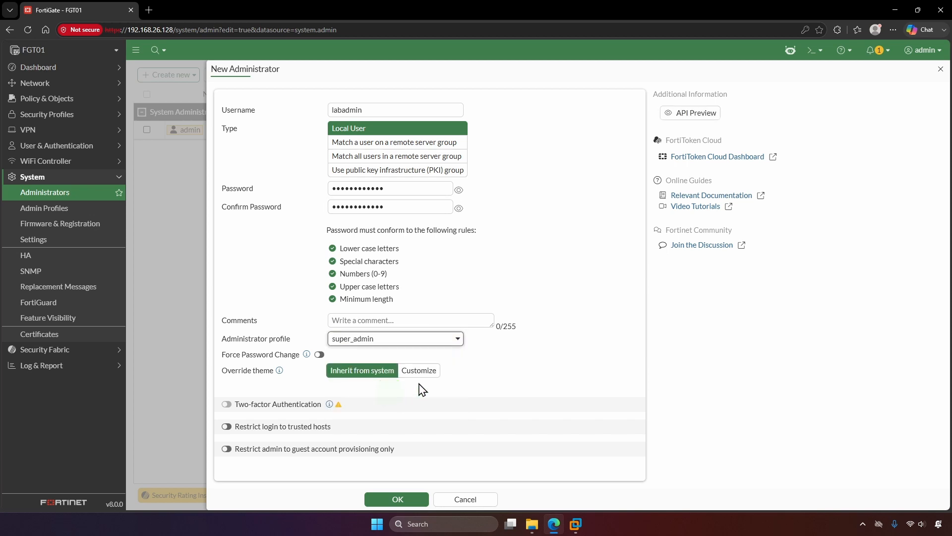
{"action": "left_click", "coordinate": [415, 499]}
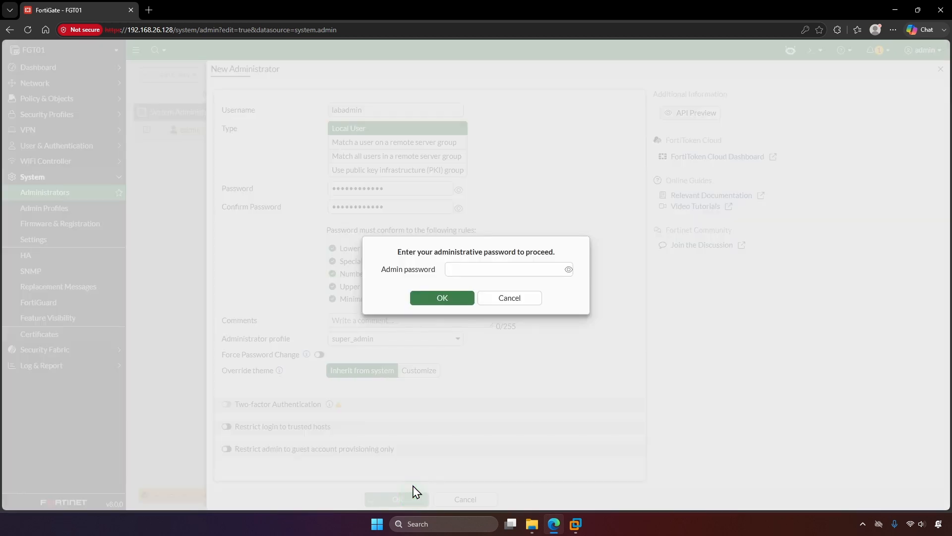
{"action": "left_click", "coordinate": [463, 270]}
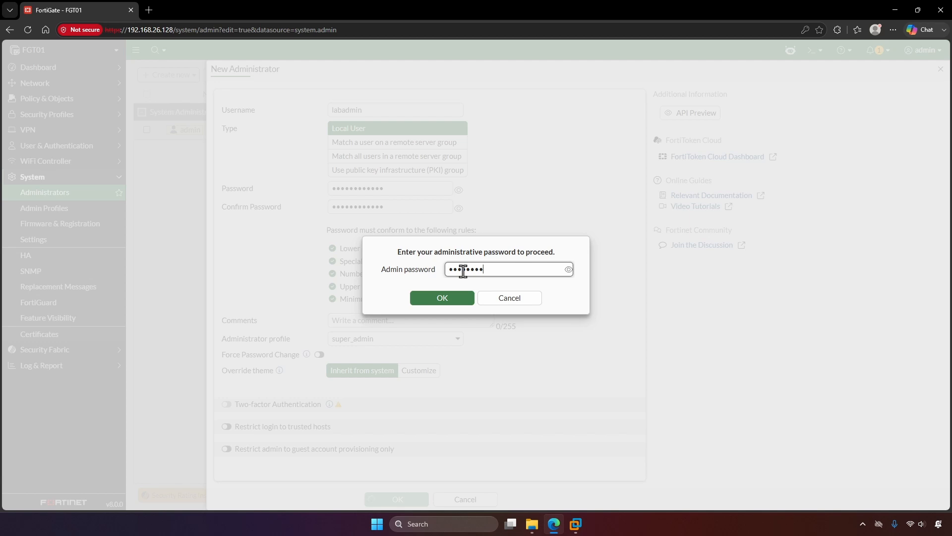
{"action": "left_click", "coordinate": [463, 292]}
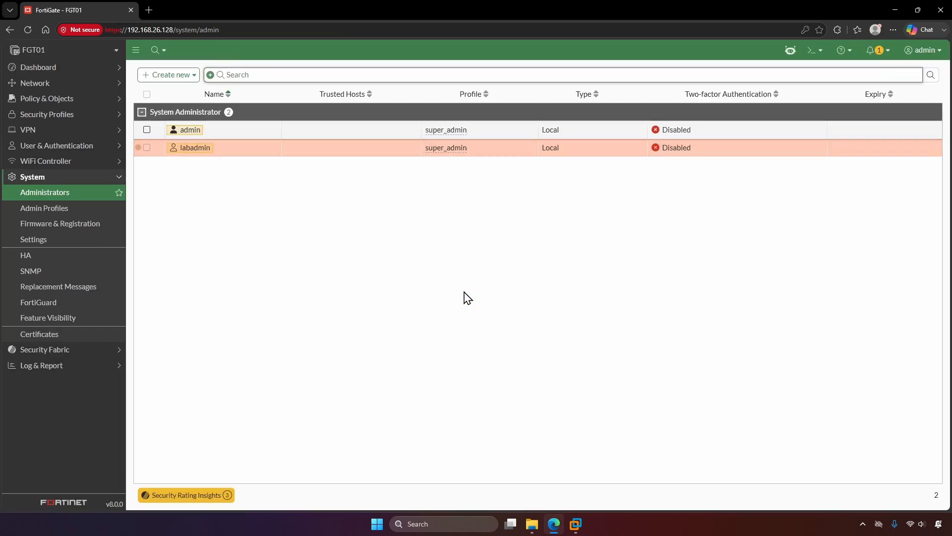
- Log out and enter labadmin and its password at the login page
{"action": "left_click", "coordinate": [924, 50]}
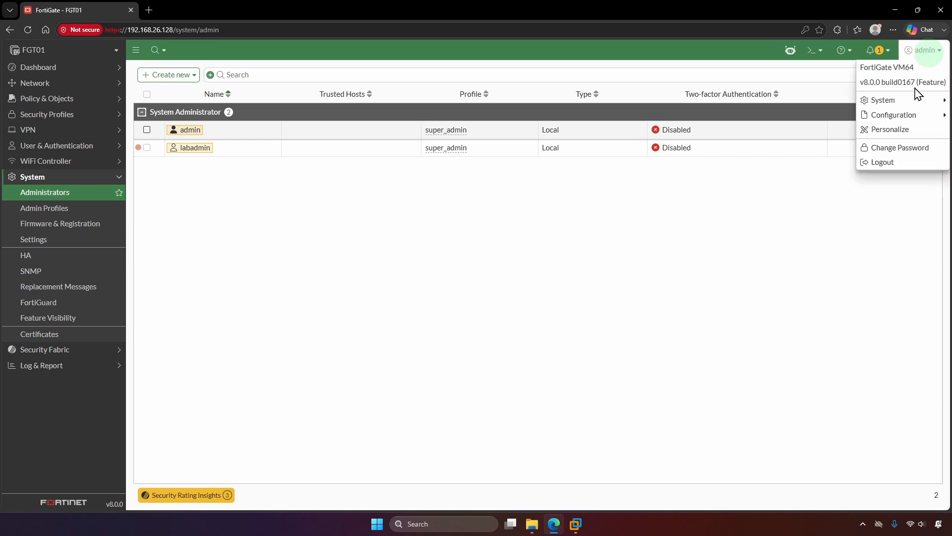
{"action": "left_click", "coordinate": [885, 162]}
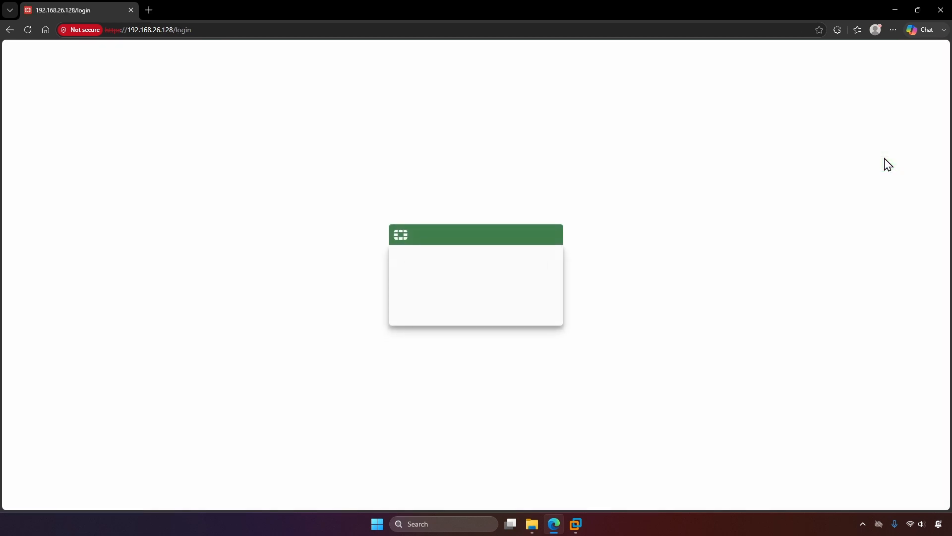
{"action": "type", "text": "labadmin"}
{"action": "key", "text": "Tab"}
{"action": "type", "text": "********"}
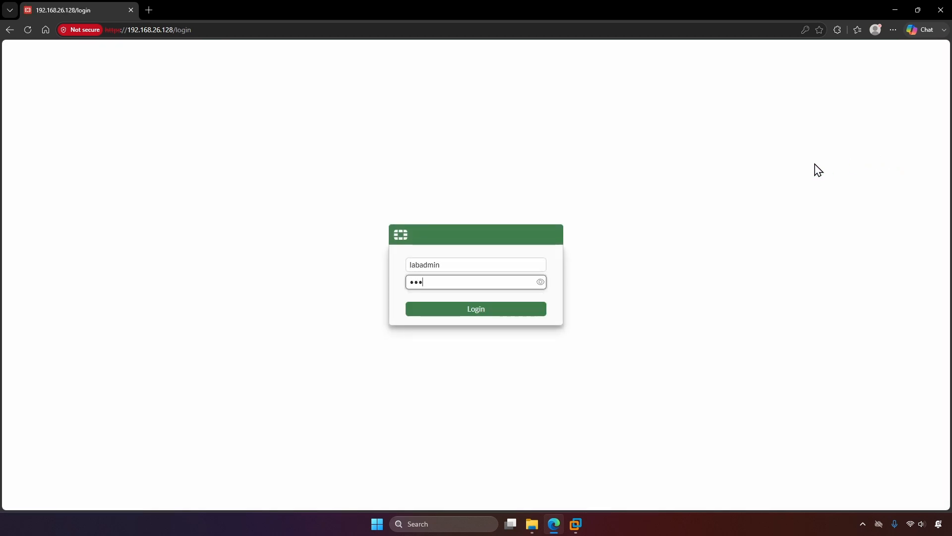